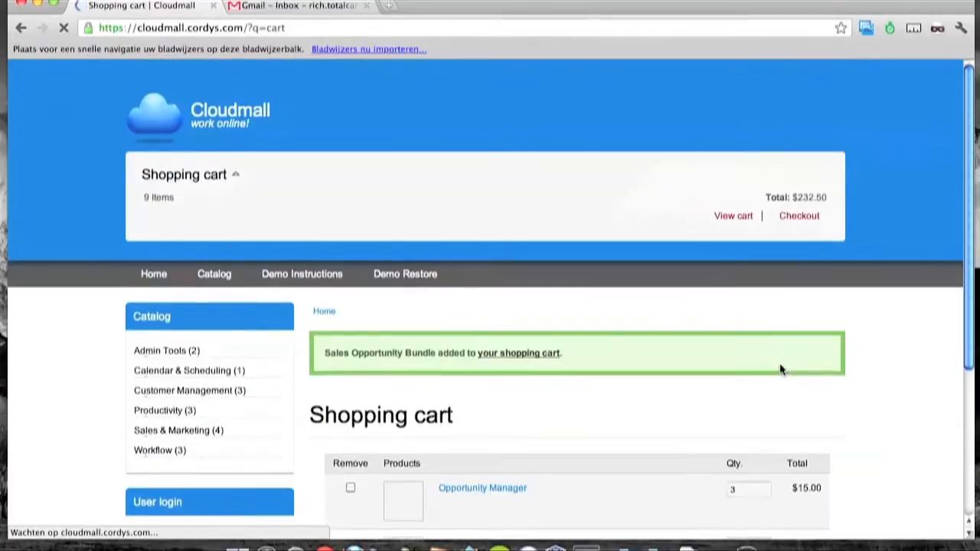
Proceed to checkout and fill in the customer's e-mail address from the autocomplete suggestion.
{"action": "scroll", "coordinate": [778, 363], "scroll_direction": "down", "scroll_amount": 3}
{"action": "scroll", "coordinate": [777, 370], "scroll_direction": "down", "scroll_amount": 3}
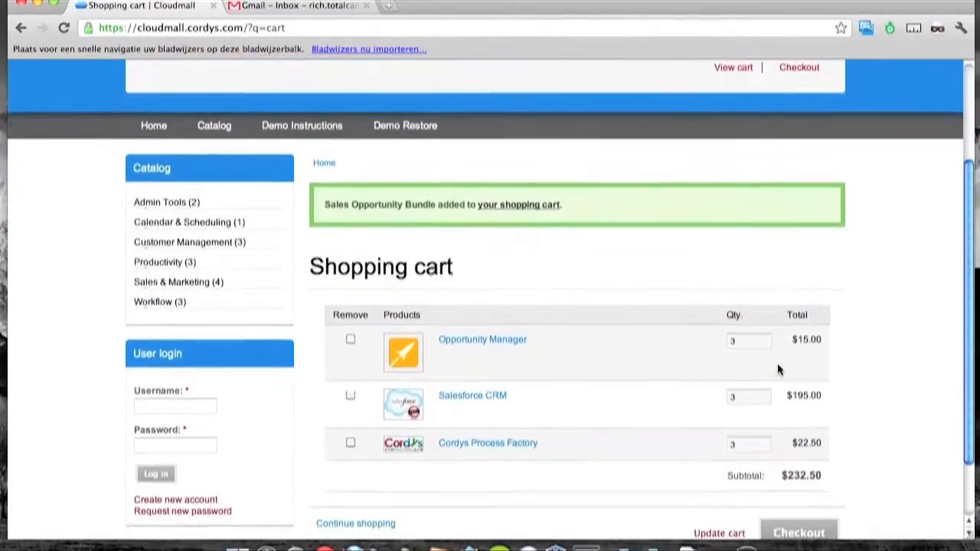
{"action": "left_click", "coordinate": [812, 456]}
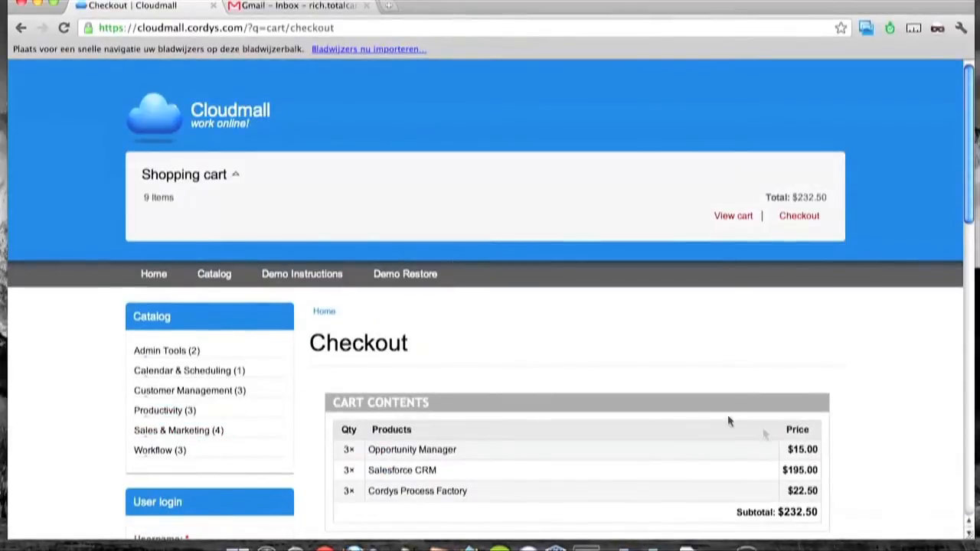
{"action": "scroll", "coordinate": [690, 405], "scroll_direction": "down", "scroll_amount": 1}
{"action": "scroll", "coordinate": [663, 392], "scroll_direction": "down", "scroll_amount": 4}
{"action": "left_click", "coordinate": [454, 444]}
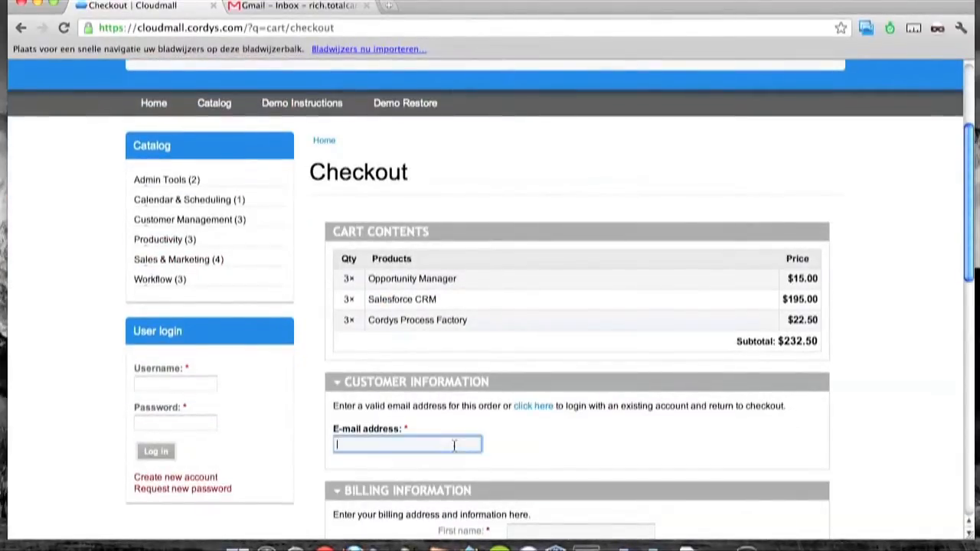
{"action": "scroll", "coordinate": [454, 446], "scroll_direction": "down", "scroll_amount": 1}
{"action": "type", "text": "rich"}
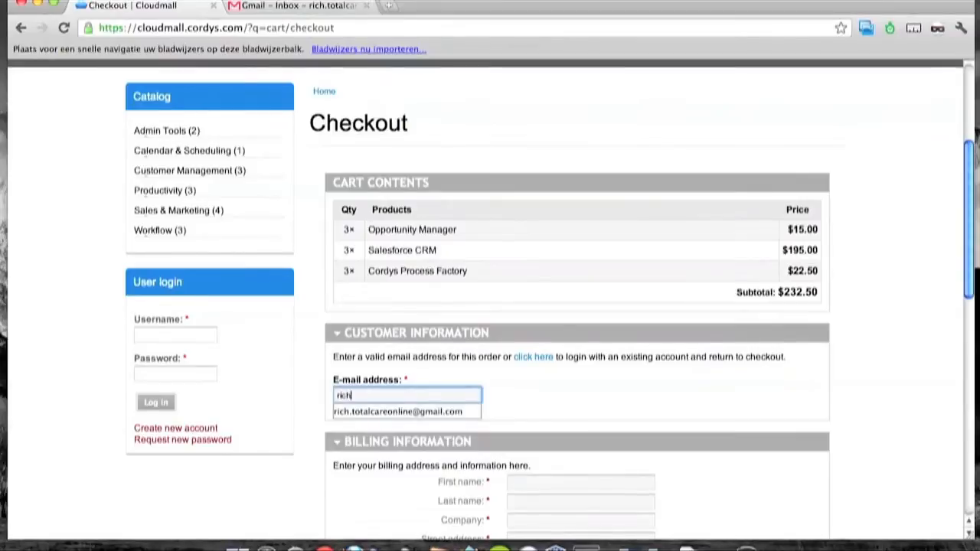
{"action": "type", "text": ".total"}
{"action": "key", "text": "Down"}
{"action": "key", "text": "Tab"}
Fill in the customer's first and last name and company Totalcare via autocomplete.
{"action": "type", "text": "Ric"}
{"action": "key", "text": "Down"}
{"action": "key", "text": "Tab"}
{"action": "type", "text": "Jo"}
{"action": "key", "text": "Down"}
{"action": "key", "text": "Tab"}
{"action": "scroll", "coordinate": [490, 306], "scroll_direction": "down", "scroll_amount": 3}
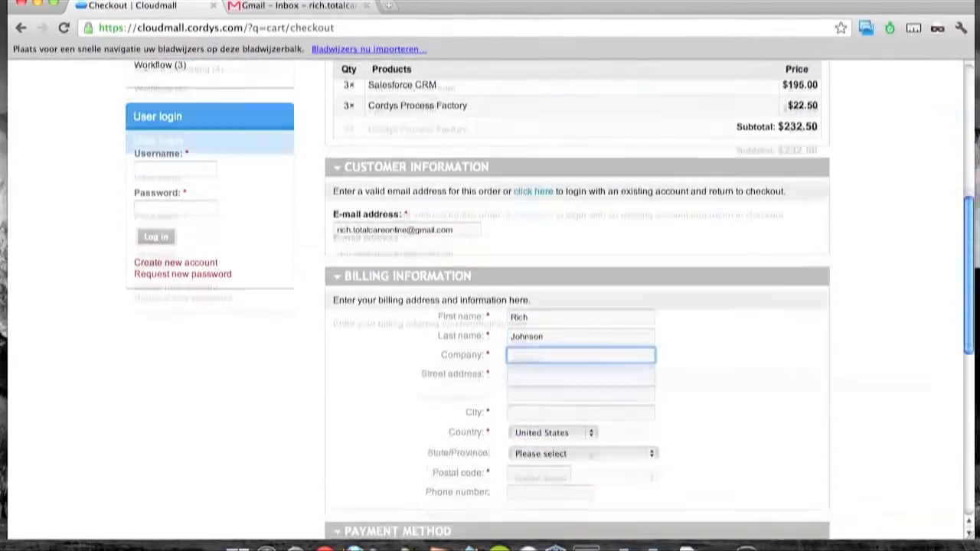
{"action": "type", "text": "Tot"}
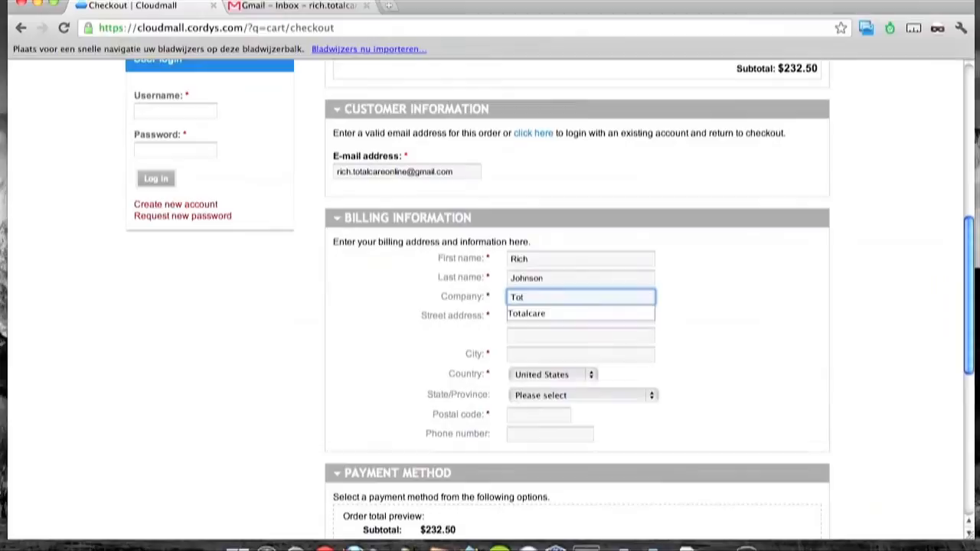
{"action": "key", "text": "Down"}
{"action": "key", "text": "Tab"}
Complete the billing street, city, state and postal code, fixing an extra postal-code digit.
{"action": "type", "text": "Br"}
{"action": "key", "text": "Down"}
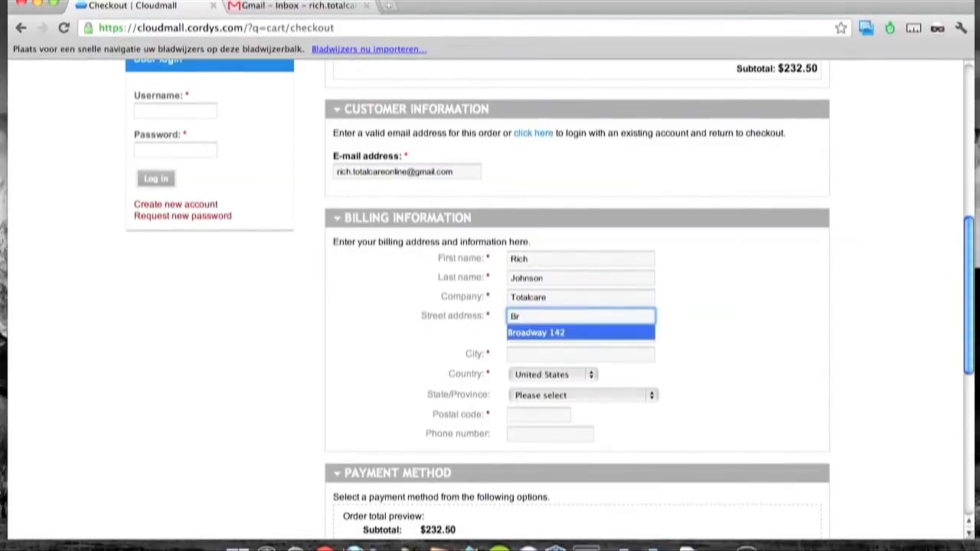
{"action": "key", "text": "Tab"}
{"action": "type", "text": "Ne"}
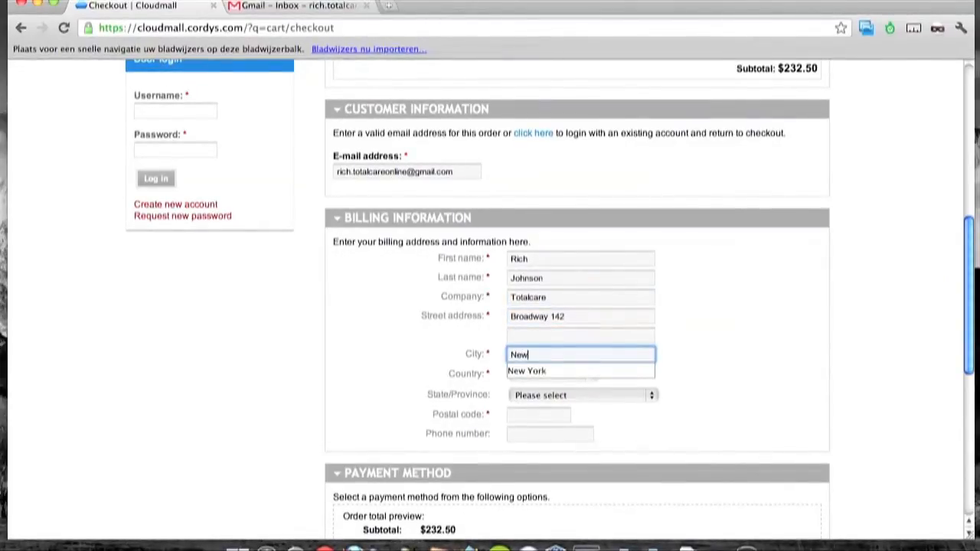
{"action": "key", "text": "Down"}
{"action": "key", "text": "Tab"}
{"action": "key", "text": "Tab"}
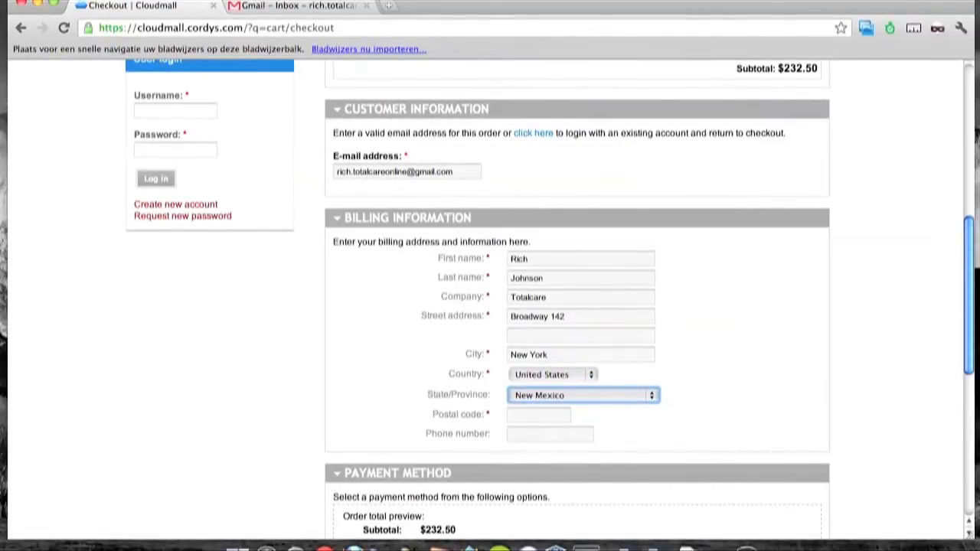
{"action": "key", "text": "Tab"}
{"action": "type", "text": "100056"}
{"action": "key", "text": "Tab"}
{"action": "key", "text": "shift+Tab"}
{"action": "key", "text": "Right"}
{"action": "key", "text": "BackSpace"}
{"action": "key", "text": "Tab"}
{"action": "scroll", "coordinate": [449, 458], "scroll_direction": "down", "scroll_amount": 1}
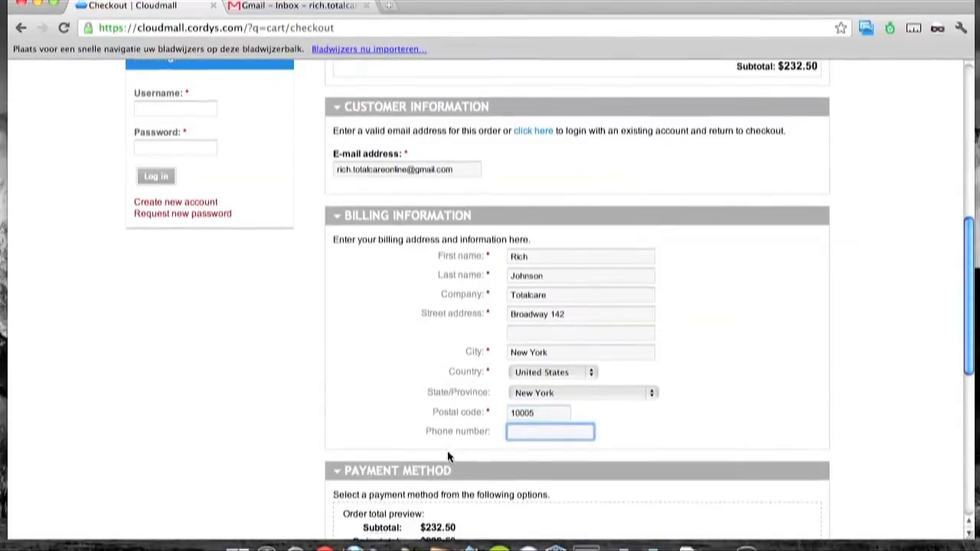
{"action": "scroll", "coordinate": [448, 457], "scroll_direction": "down", "scroll_amount": 5}
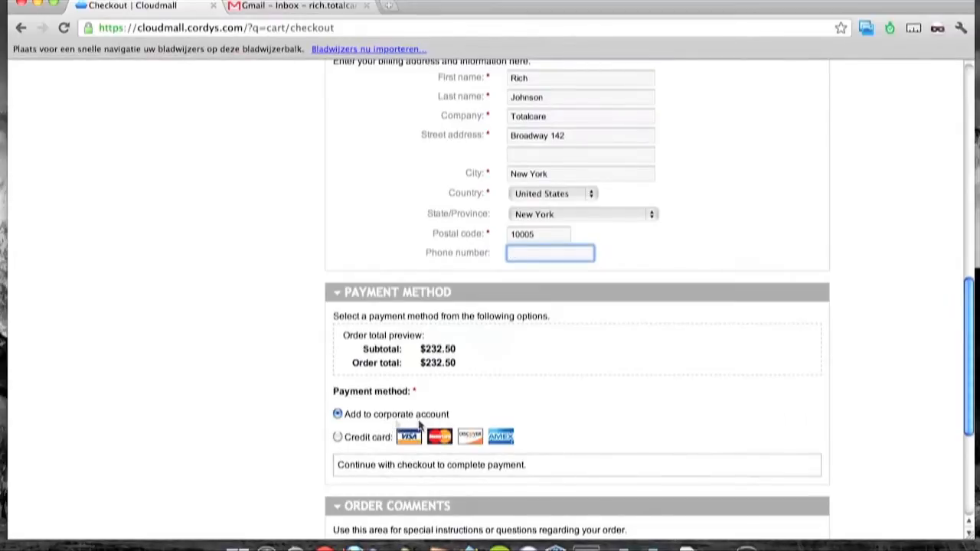
{"action": "scroll", "coordinate": [485, 426], "scroll_direction": "down", "scroll_amount": 6}
Review the $232.50 order for three products and submit it.
{"action": "left_click", "coordinate": [801, 474]}
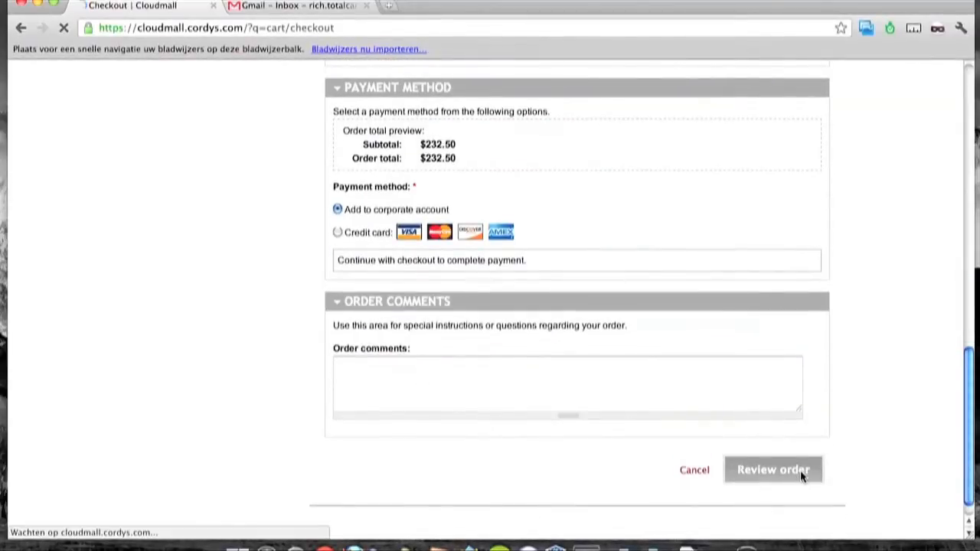
{"action": "scroll", "coordinate": [768, 455], "scroll_direction": "down", "scroll_amount": 7}
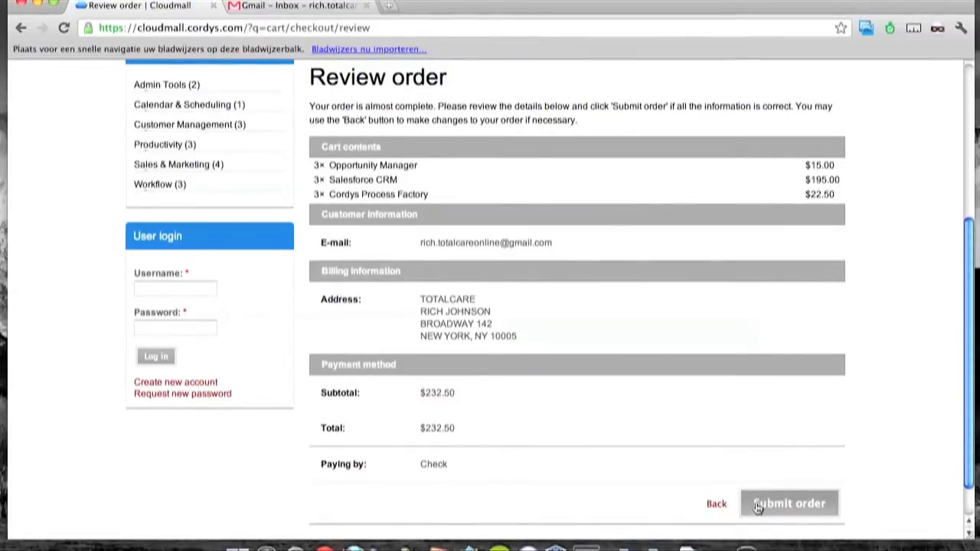
{"action": "left_click", "coordinate": [758, 505]}
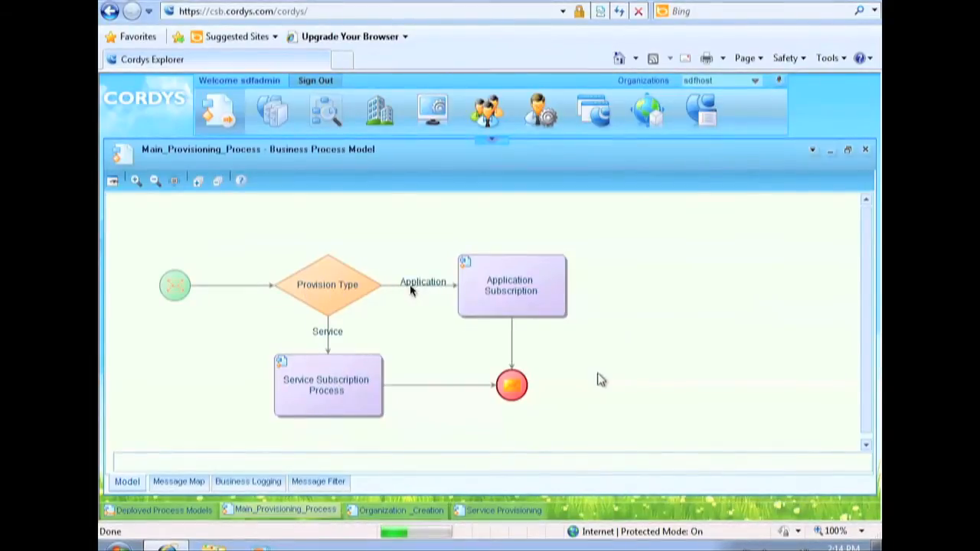
Open the Organization_Creation sub-process and select the Create a New Tenant activity.
{"action": "left_click", "coordinate": [465, 264]}
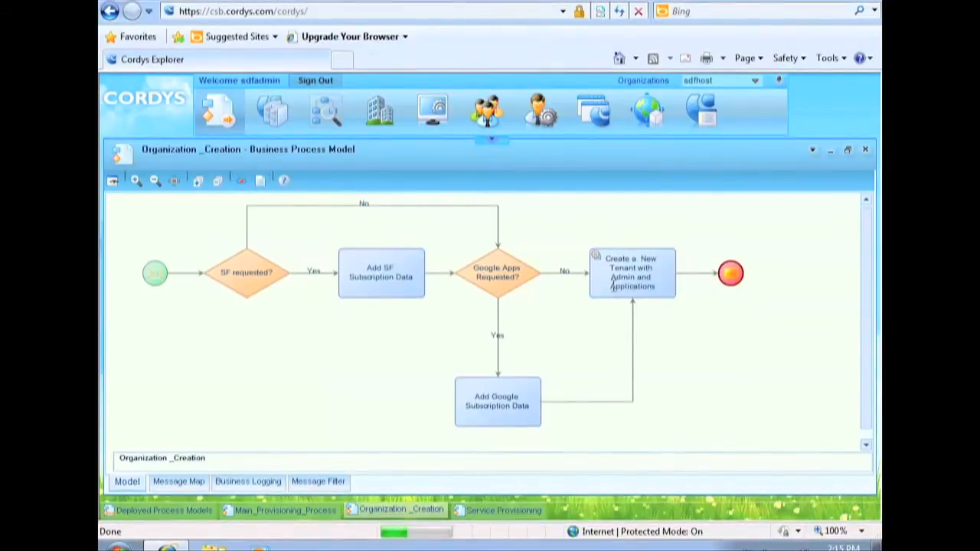
{"action": "left_click_drag", "start_coordinate": [611, 286], "coordinate": [635, 287]}
{"action": "left_click", "coordinate": [667, 287]}
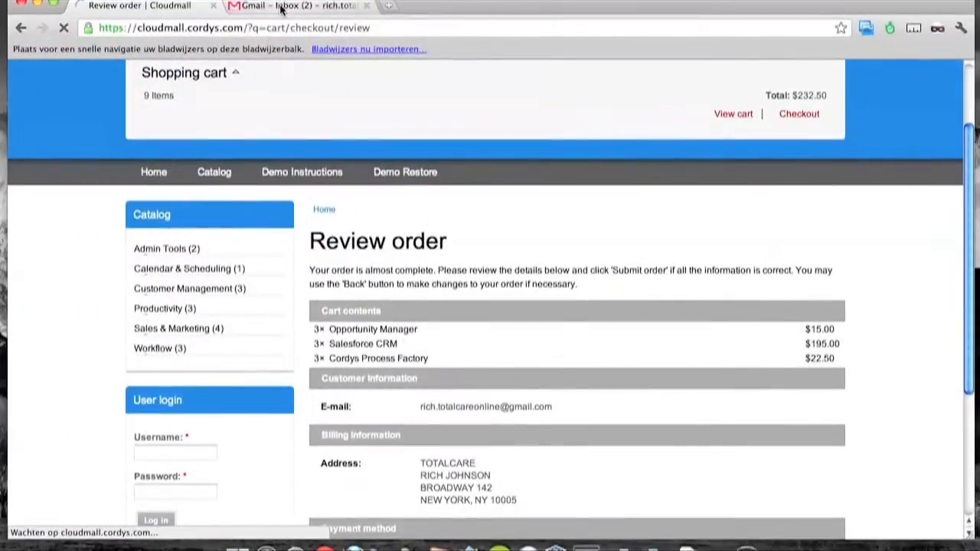
Read the 'Your Order at Cloudmall' email with images shown, checking the total, then return to the inbox.
{"action": "left_click", "coordinate": [281, 8]}
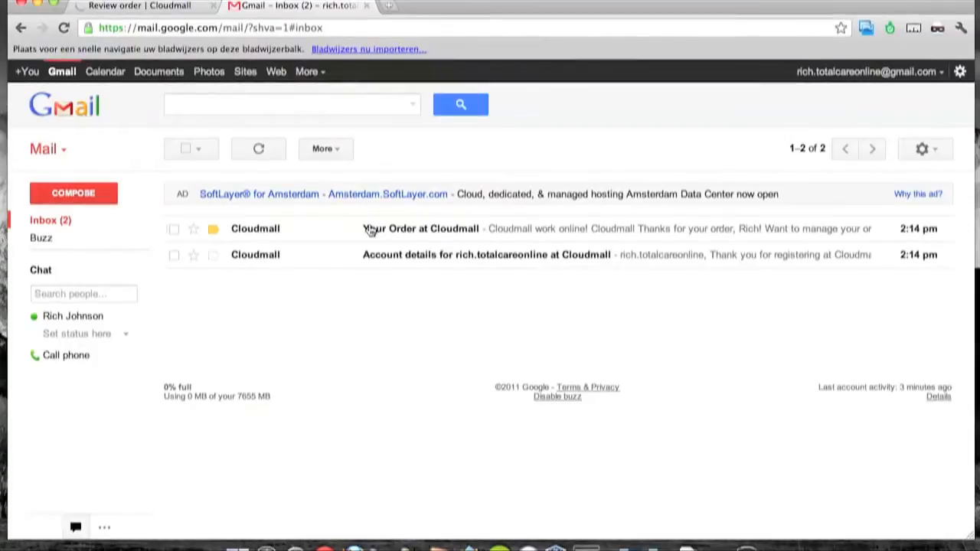
{"action": "left_click", "coordinate": [463, 229]}
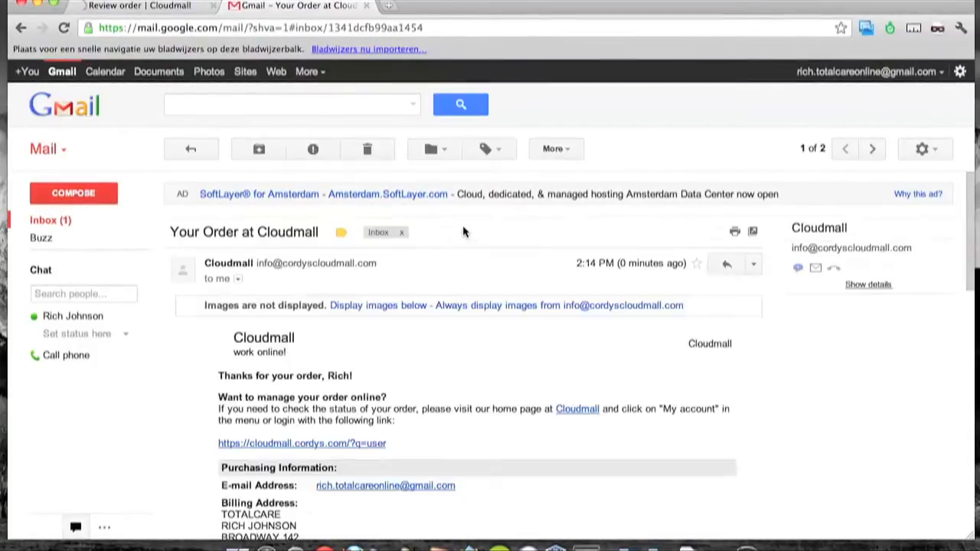
{"action": "left_click", "coordinate": [396, 307]}
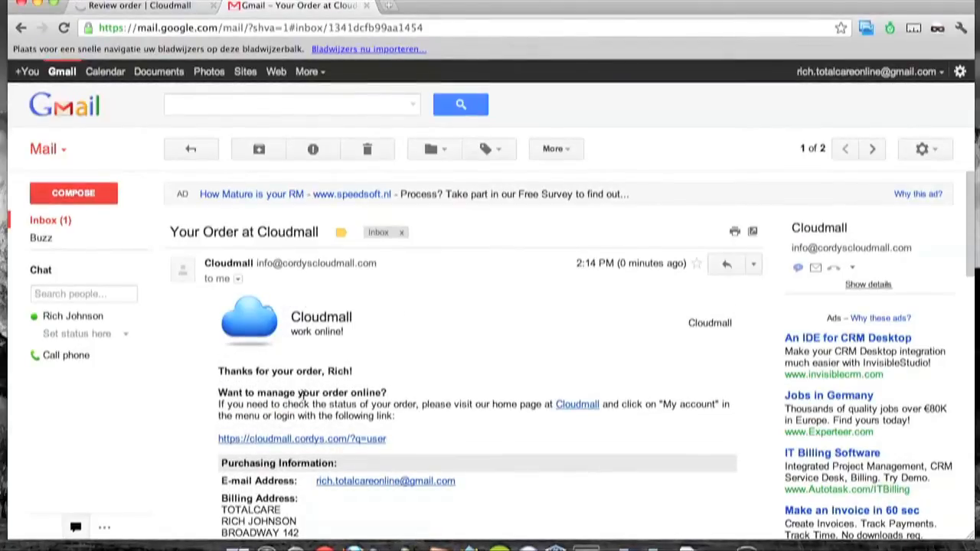
{"action": "scroll", "coordinate": [360, 381], "scroll_direction": "down", "scroll_amount": 1}
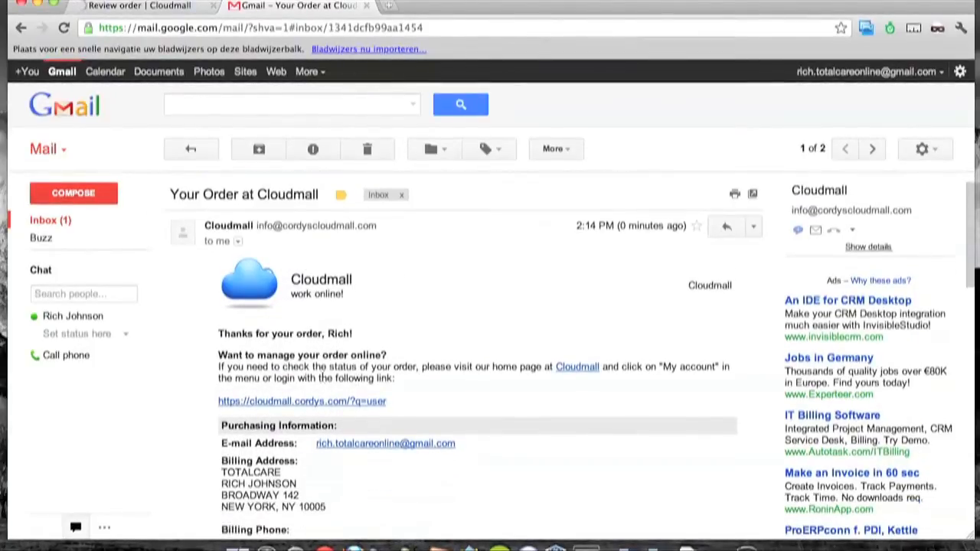
{"action": "scroll", "coordinate": [258, 374], "scroll_direction": "down", "scroll_amount": 10}
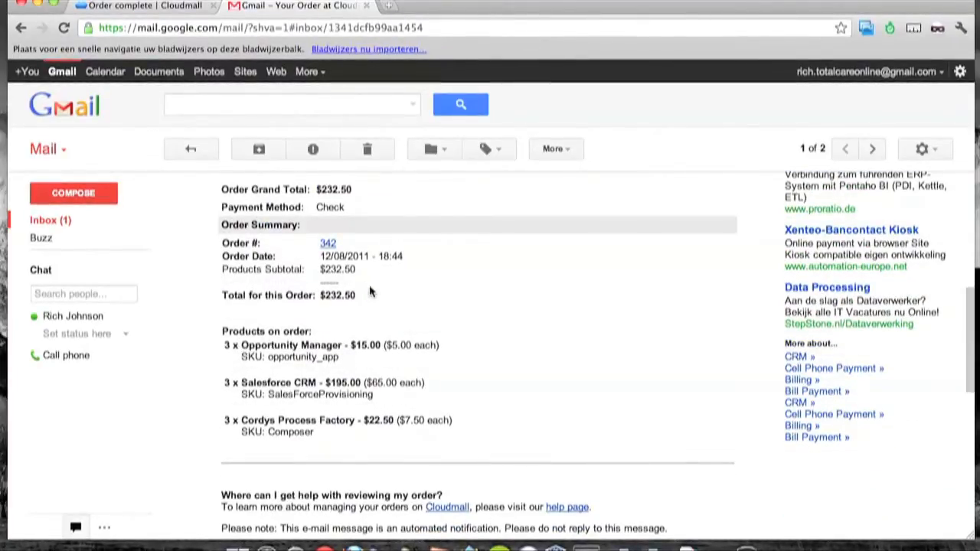
{"action": "left_click_drag", "start_coordinate": [363, 296], "coordinate": [327, 299]}
{"action": "scroll", "coordinate": [406, 310], "scroll_direction": "down", "scroll_amount": 5}
{"action": "scroll", "coordinate": [407, 310], "scroll_direction": "up", "scroll_amount": 10}
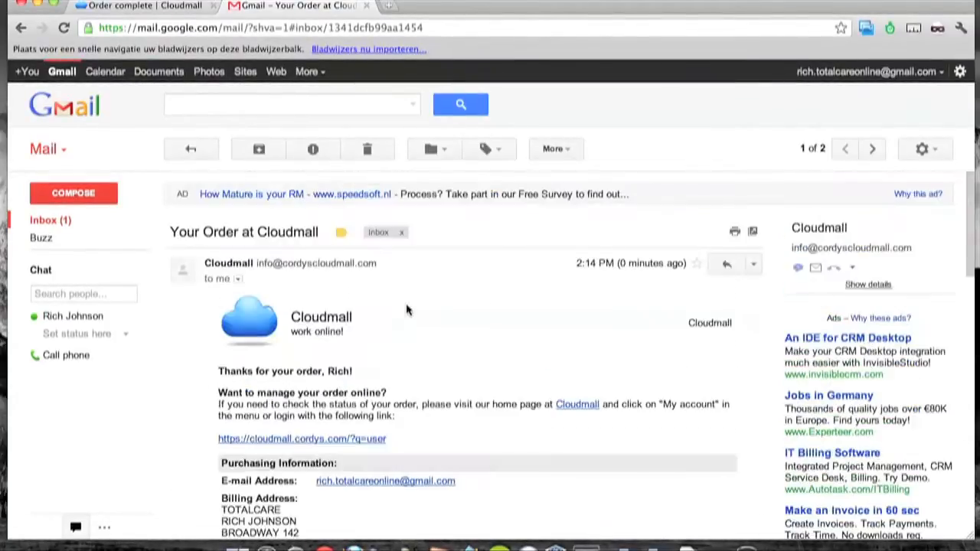
{"action": "left_click", "coordinate": [54, 220]}
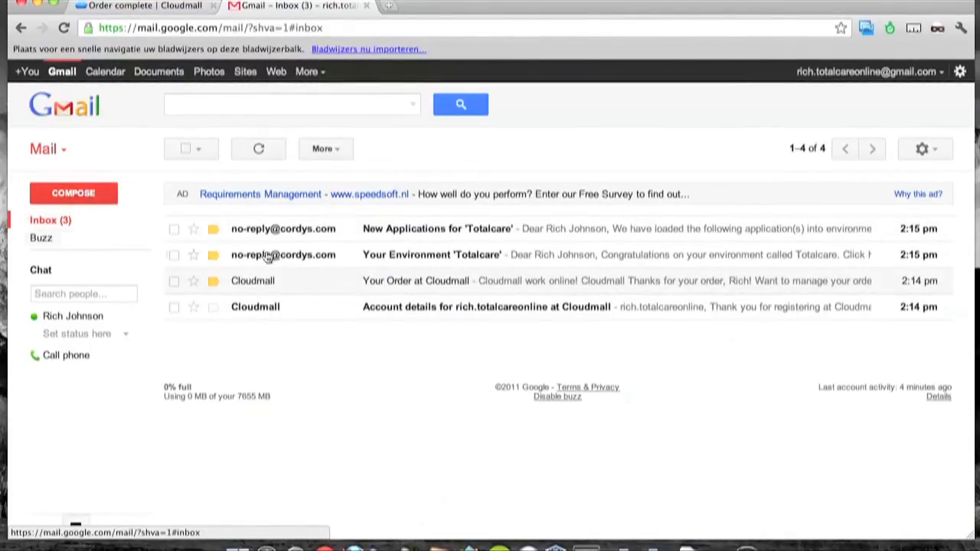
Open the 'Your Environment 'Totalcare'' email and scroll to the login details.
{"action": "left_click", "coordinate": [397, 259]}
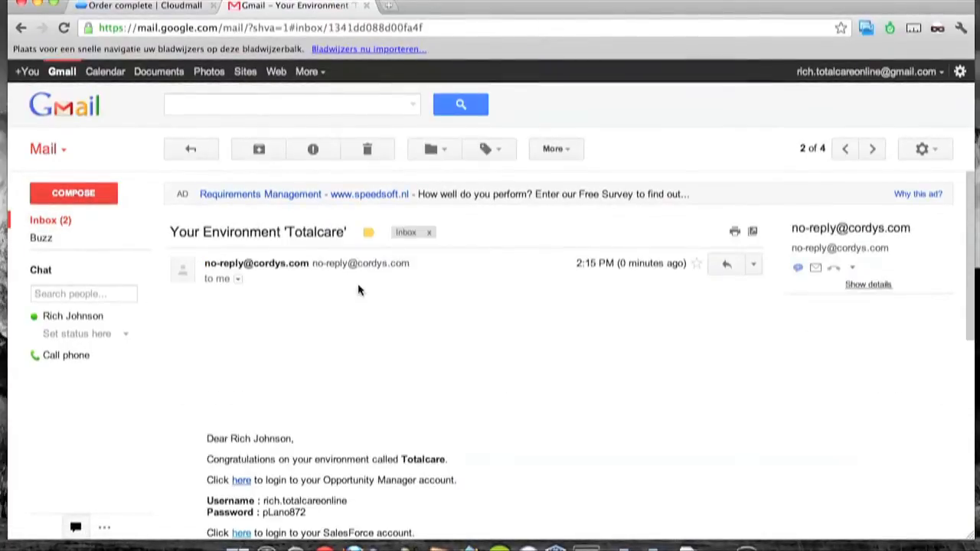
{"action": "scroll", "coordinate": [236, 334], "scroll_direction": "down", "scroll_amount": 2}
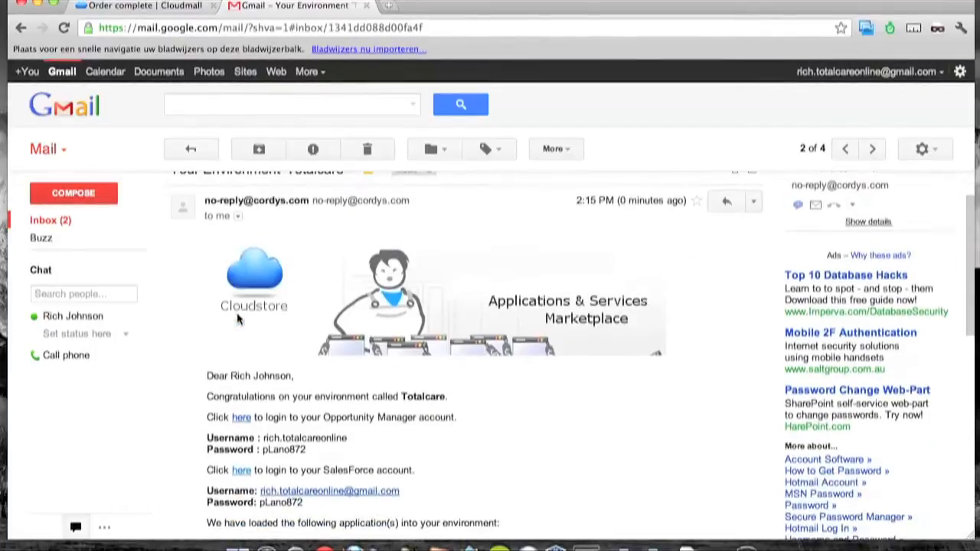
{"action": "scroll", "coordinate": [233, 343], "scroll_direction": "down", "scroll_amount": 2}
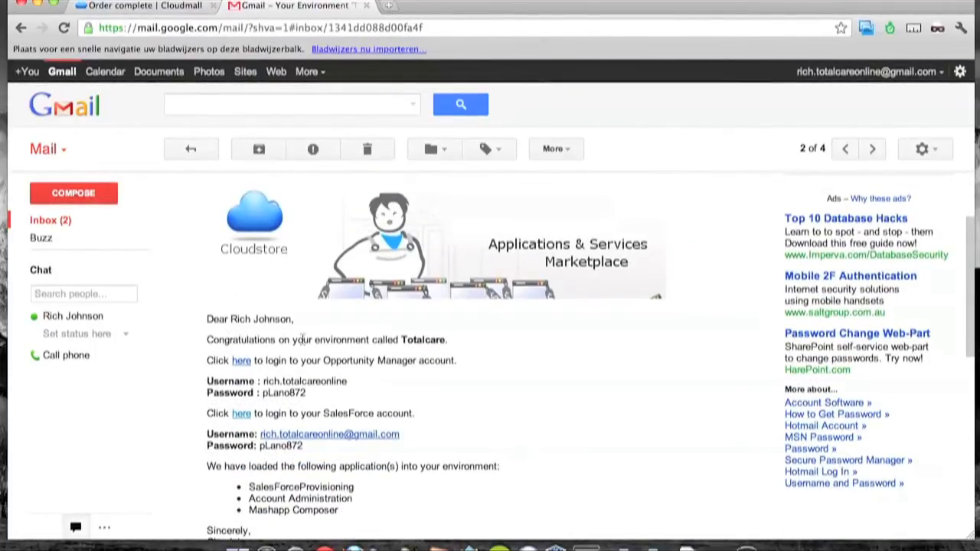
{"action": "scroll", "coordinate": [406, 344], "scroll_direction": "down", "scroll_amount": 2}
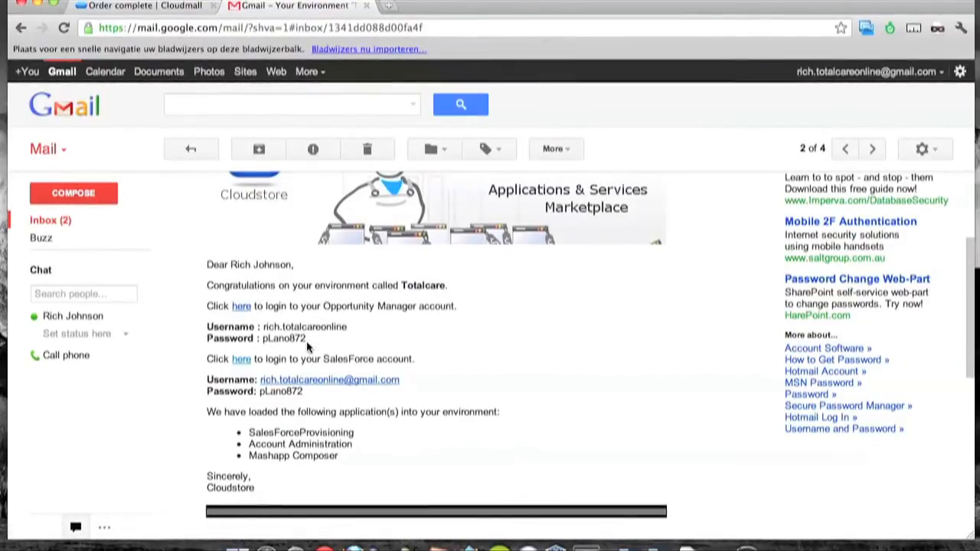
Copy the Opportunity Manager password and open its login page.
{"action": "left_click_drag", "start_coordinate": [307, 343], "coordinate": [263, 340]}
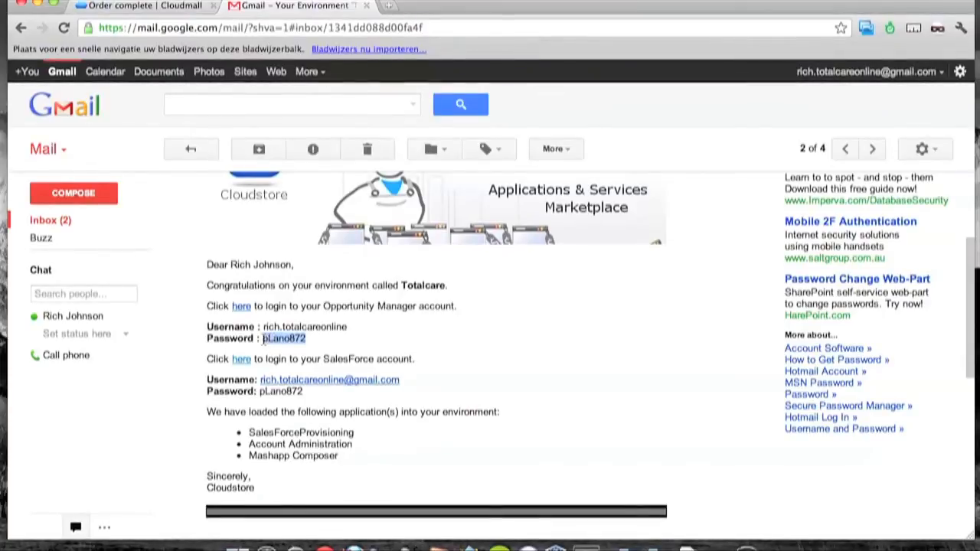
{"action": "right_click", "coordinate": [278, 338]}
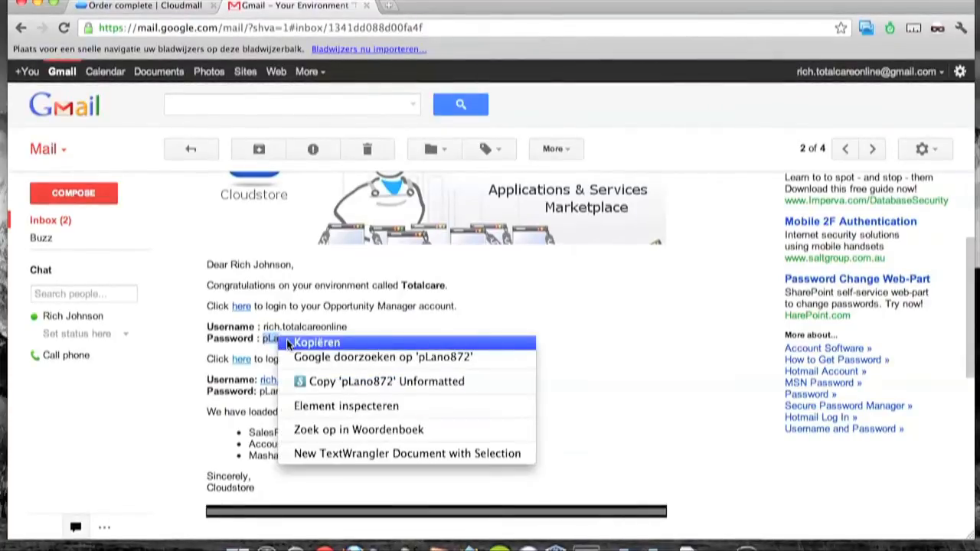
{"action": "left_click", "coordinate": [288, 344]}
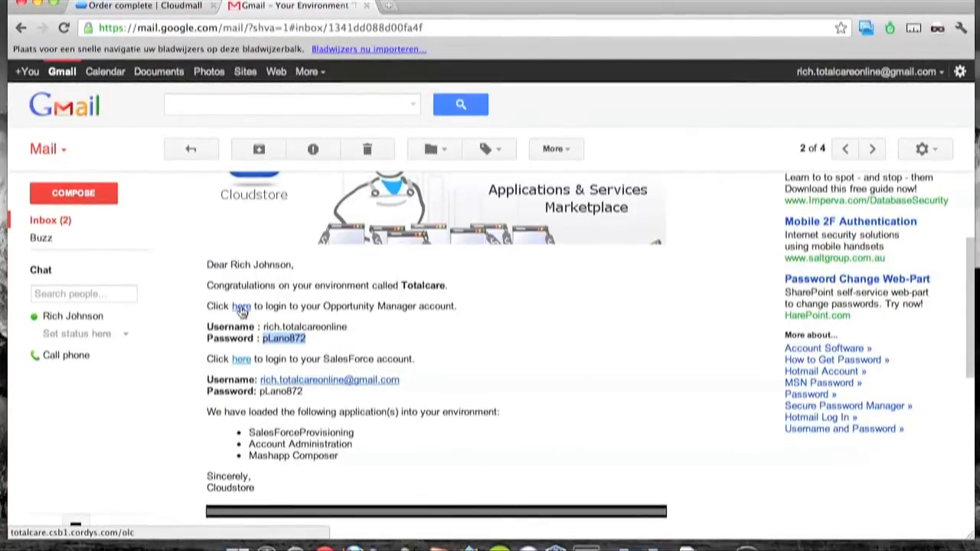
{"action": "left_click", "coordinate": [242, 310]}
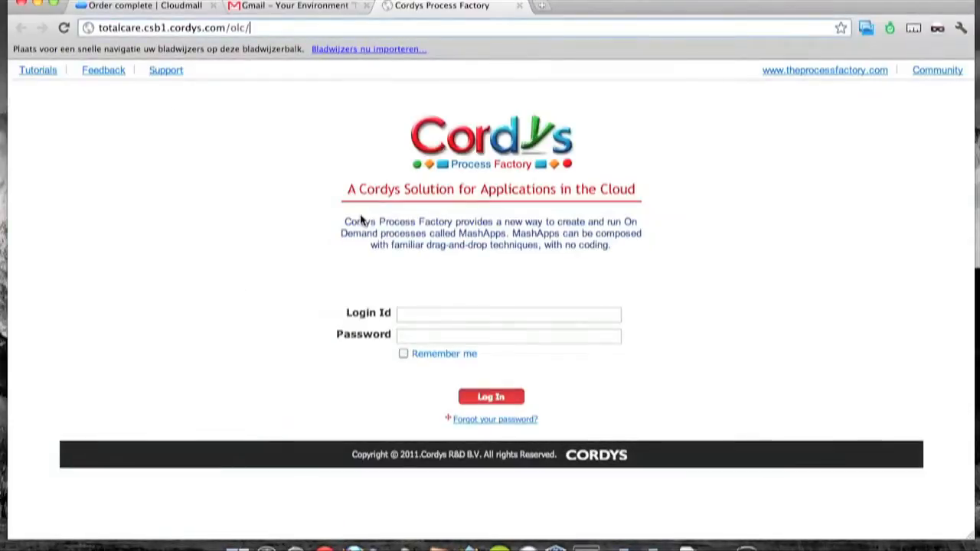
Log in to Opportunity Management with the login id and pasted password, then return to Gmail.
{"action": "left_click", "coordinate": [422, 315]}
{"action": "type", "text": "rich.tot"}
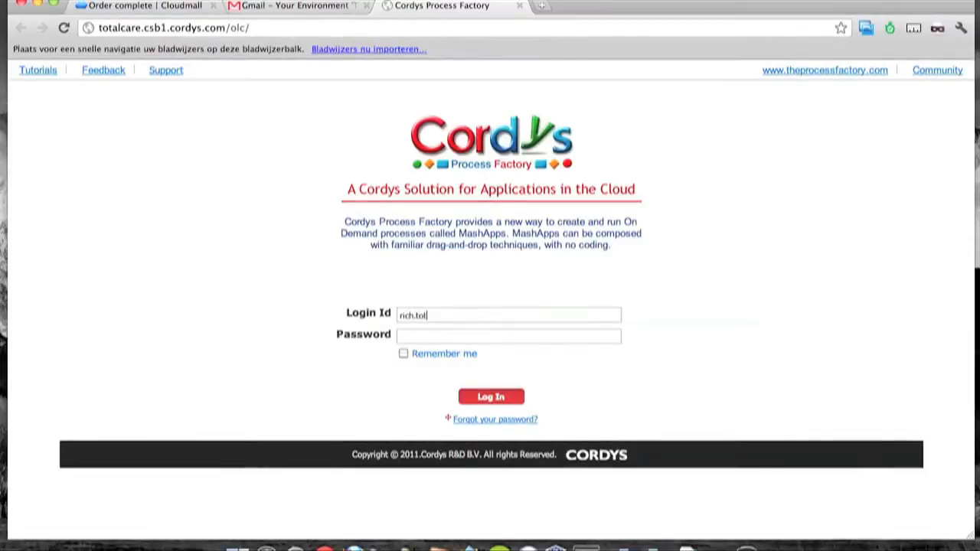
{"action": "type", "text": "alcareo"}
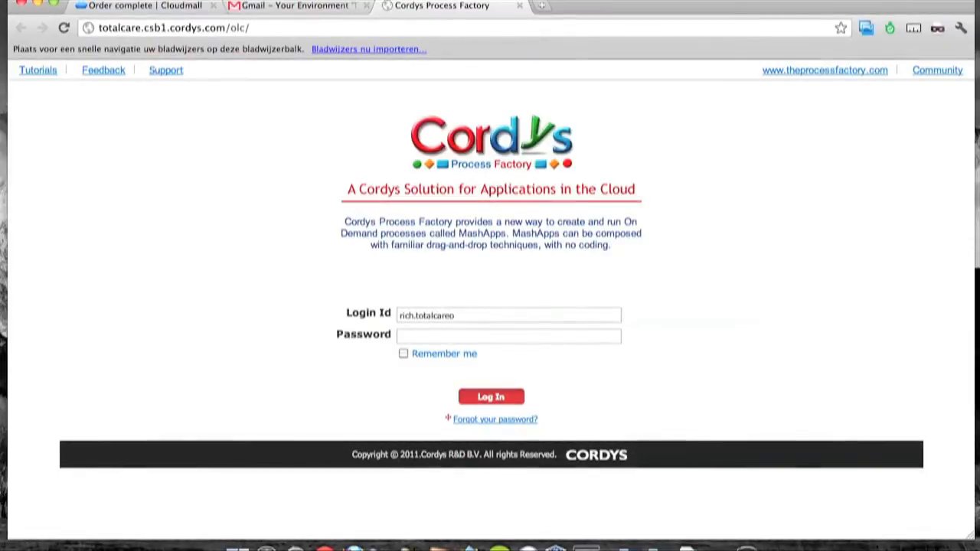
{"action": "type", "text": "nline"}
{"action": "left_click", "coordinate": [494, 341]}
{"action": "right_click", "coordinate": [494, 341]}
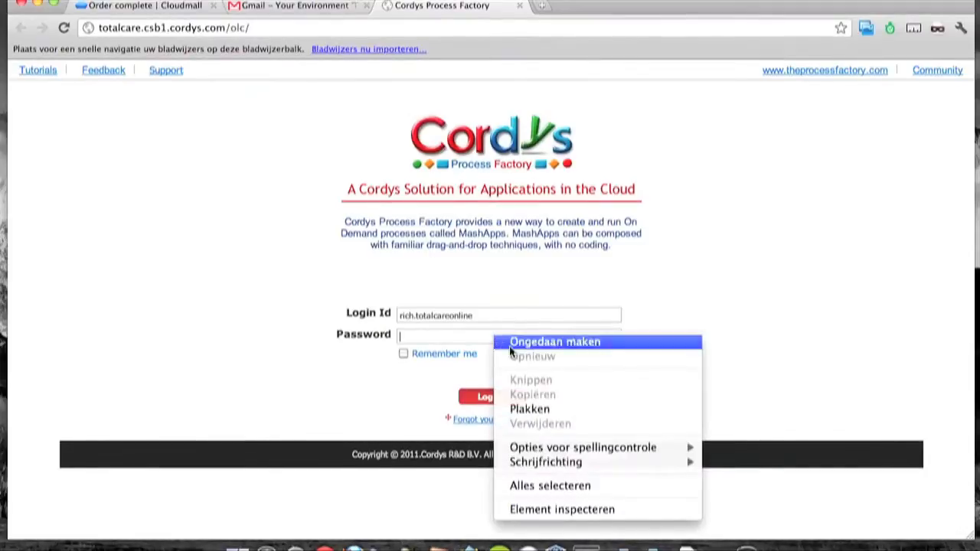
{"action": "left_click", "coordinate": [521, 407]}
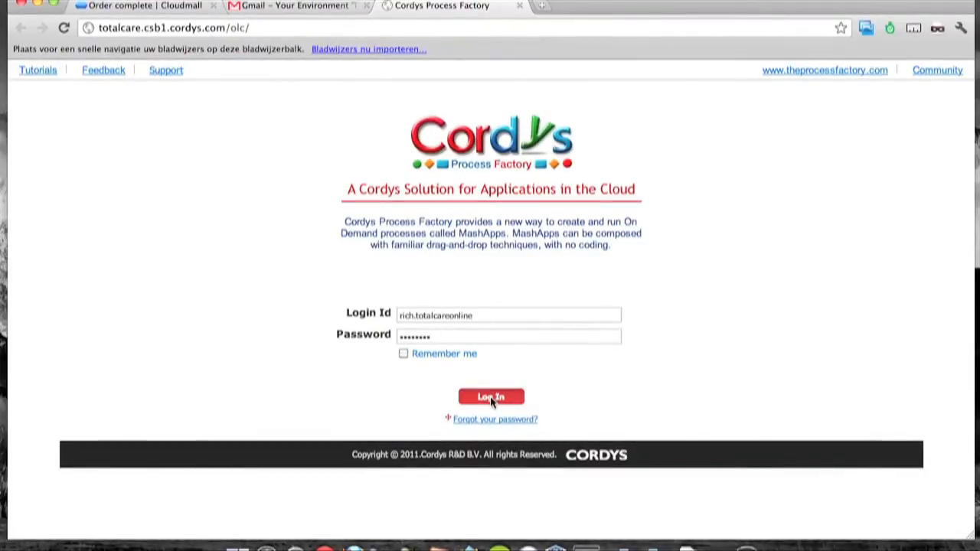
{"action": "left_click", "coordinate": [492, 398]}
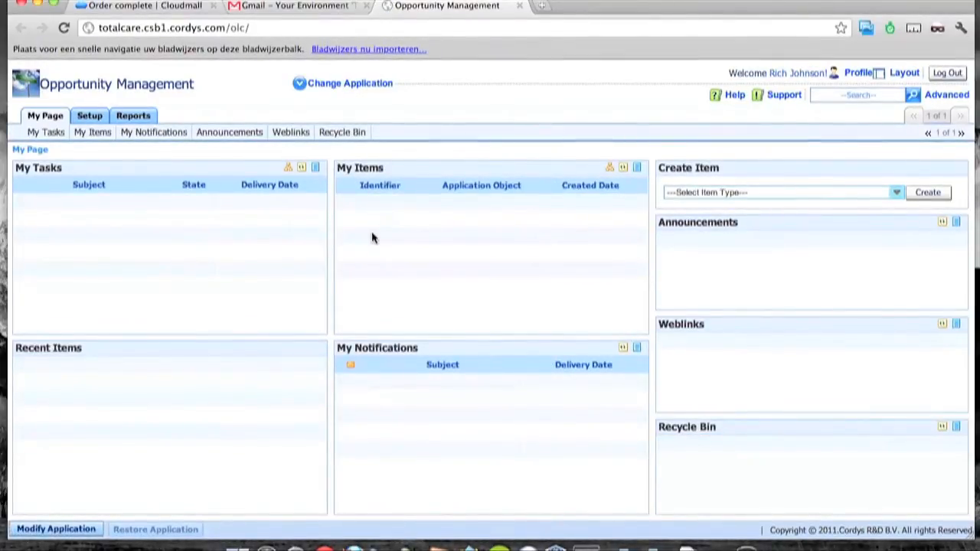
{"action": "left_click", "coordinate": [295, 6]}
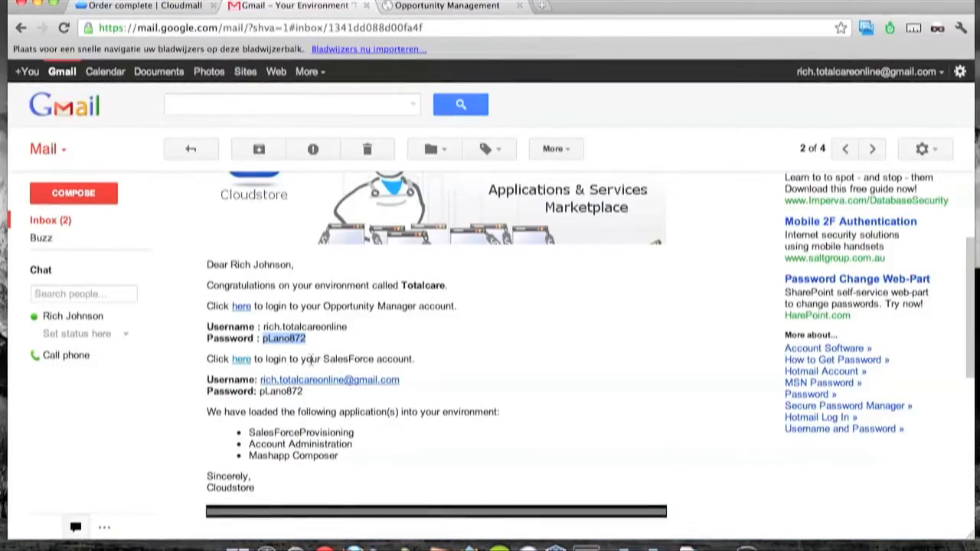
Open the Salesforce login page and sign in with the suggested username and pasted password.
{"action": "left_click_drag", "start_coordinate": [329, 359], "coordinate": [394, 359]}
{"action": "left_click", "coordinate": [428, 364]}
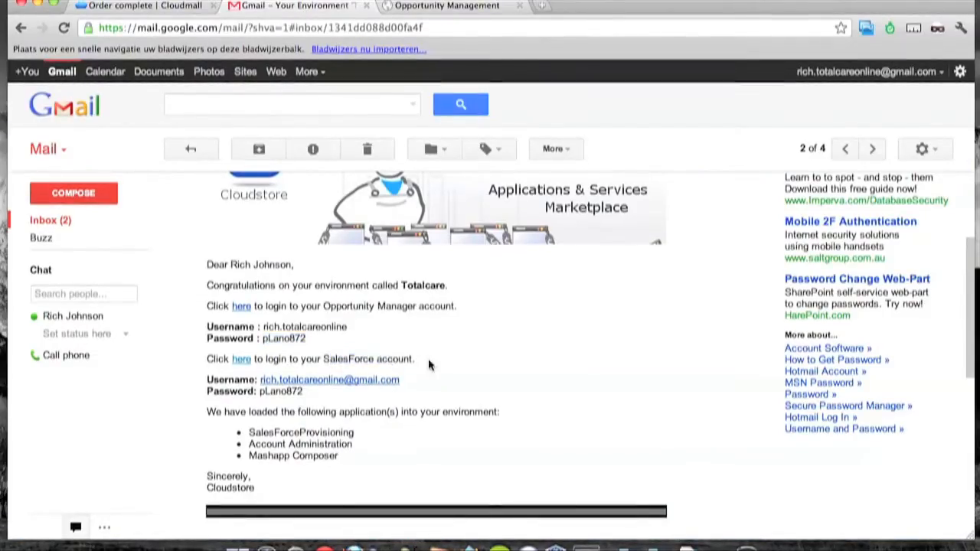
{"action": "left_click", "coordinate": [242, 360]}
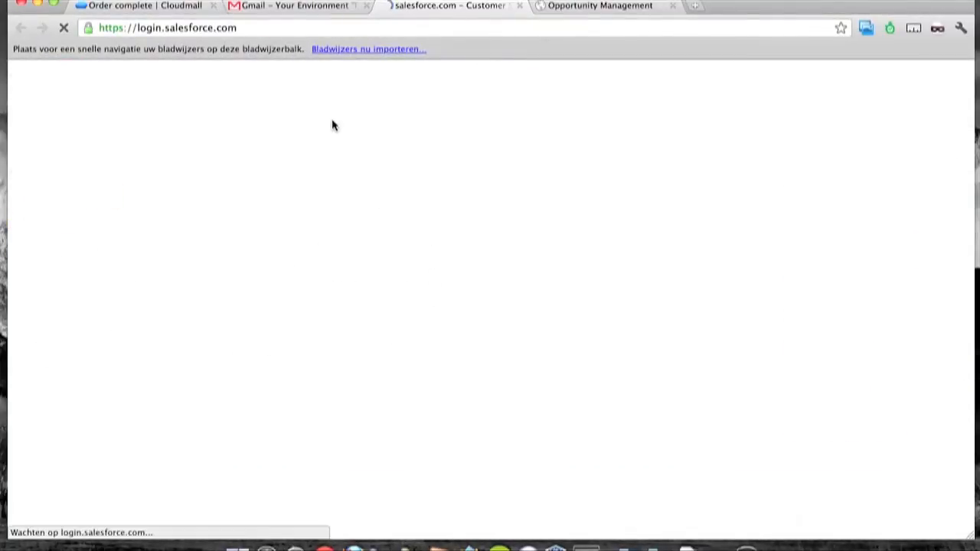
{"action": "type", "text": "rich."}
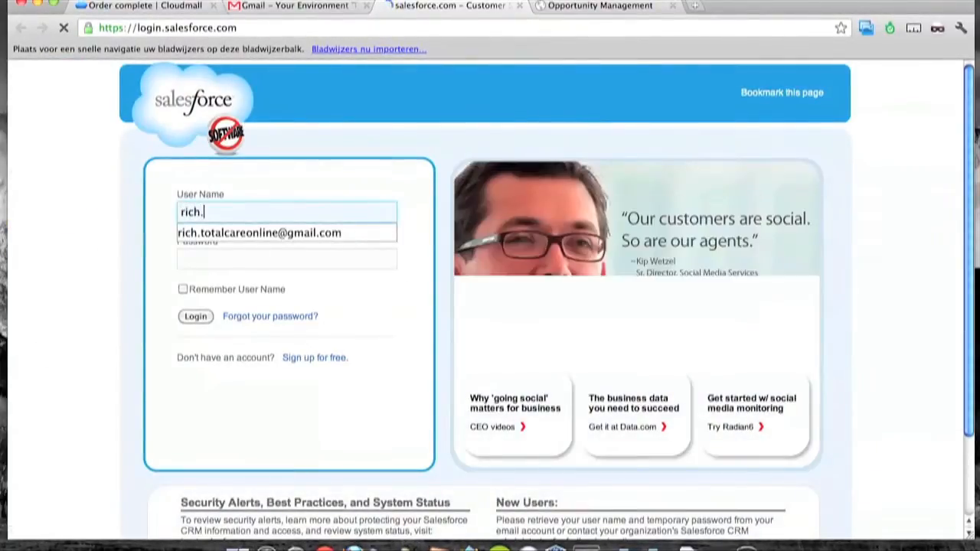
{"action": "key", "text": "Down"}
{"action": "key", "text": "Tab"}
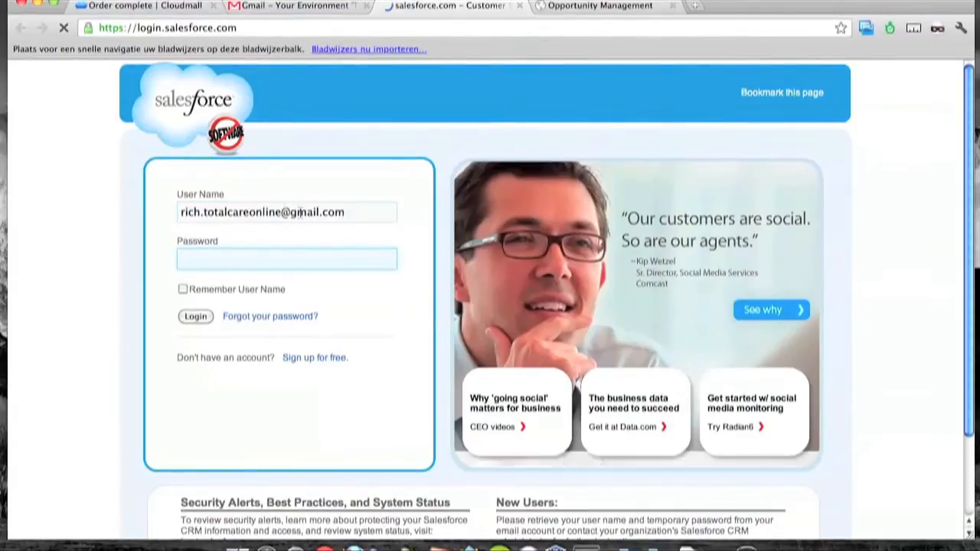
{"action": "right_click", "coordinate": [245, 261]}
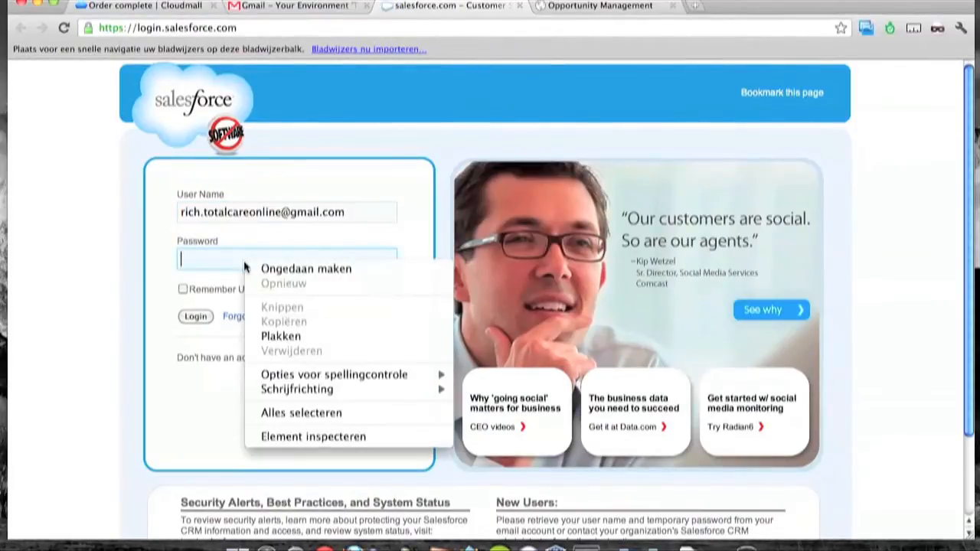
{"action": "left_click", "coordinate": [273, 337]}
{"action": "left_click", "coordinate": [200, 318]}
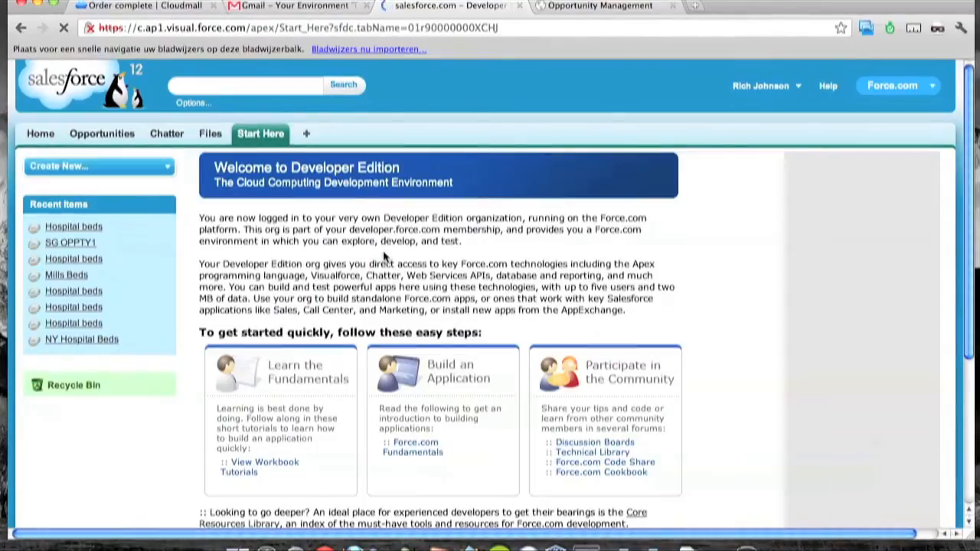
Start a new opportunity named Hospital beds for account New York Downtown Hospital.
{"action": "left_click", "coordinate": [166, 167]}
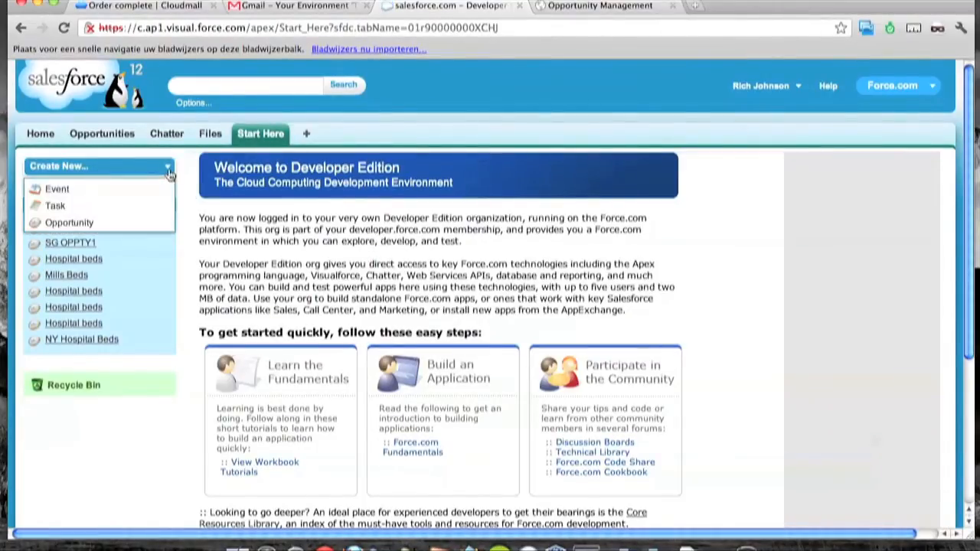
{"action": "left_click", "coordinate": [106, 220]}
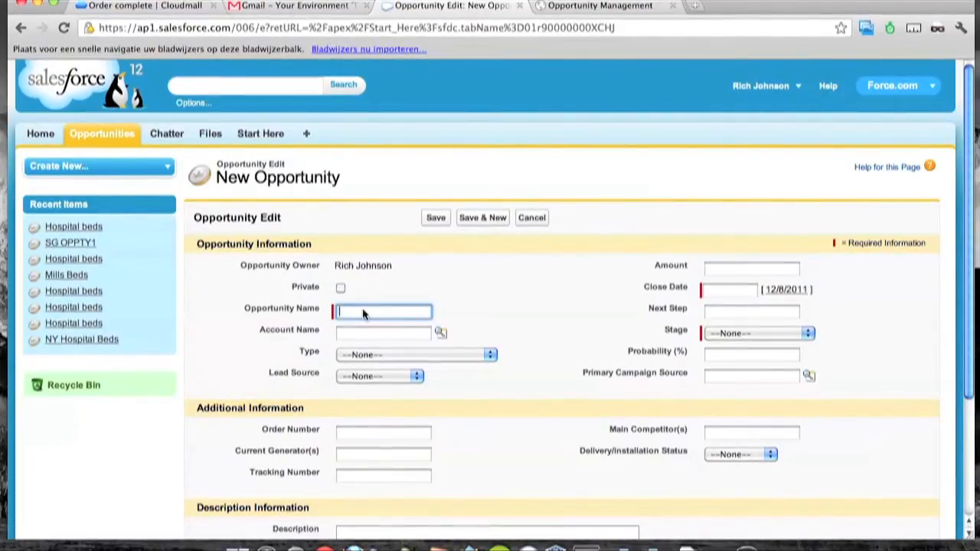
{"action": "type", "text": "Hospi"}
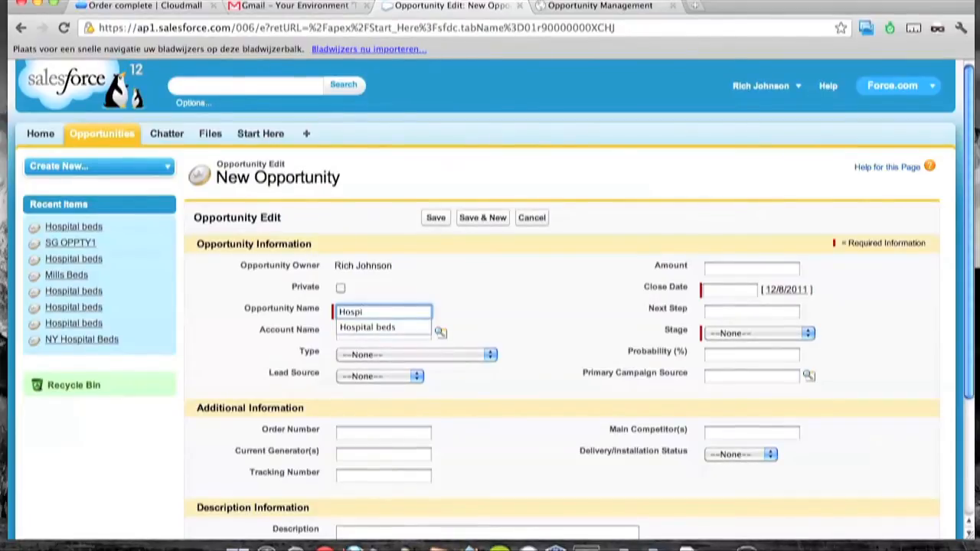
{"action": "key", "text": "Down"}
{"action": "key", "text": "Tab"}
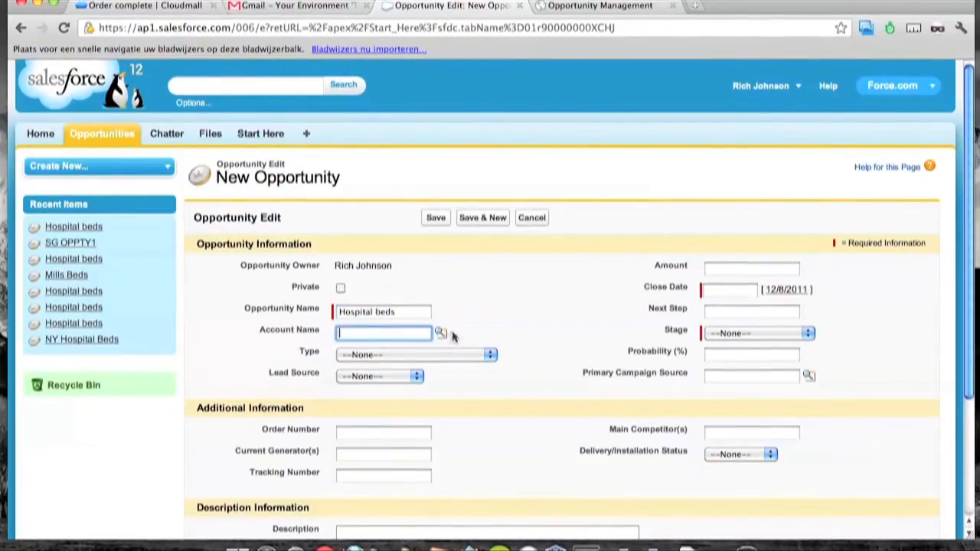
{"action": "left_click", "coordinate": [441, 333]}
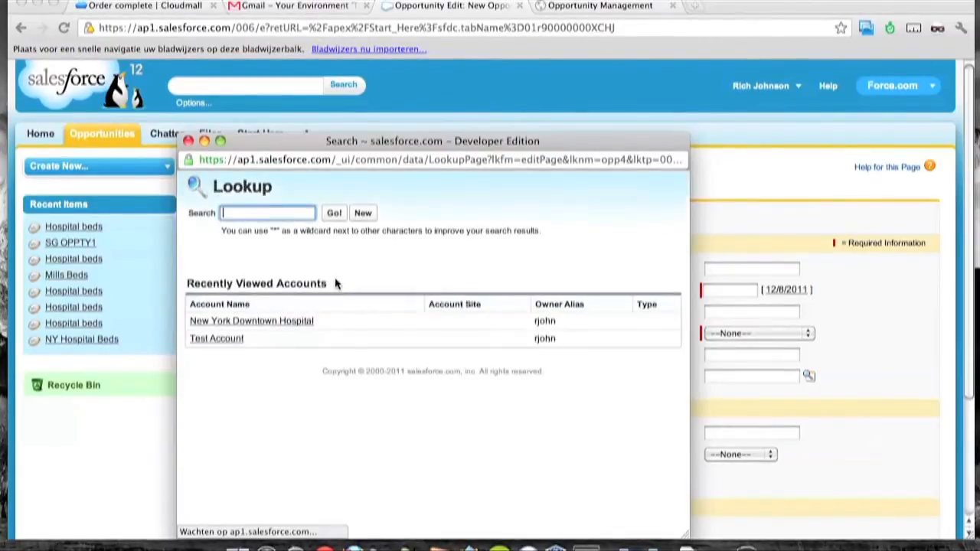
{"action": "left_click", "coordinate": [285, 321]}
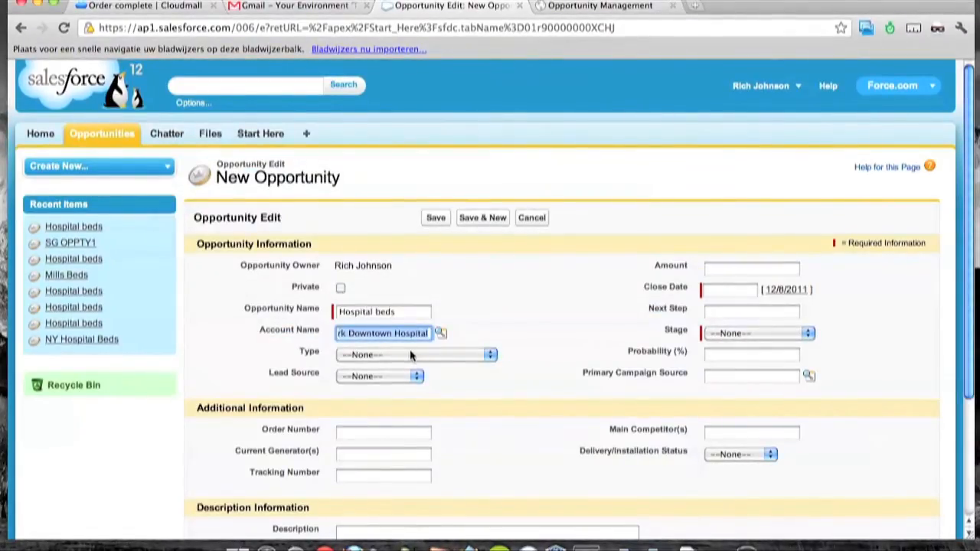
Enter amount 8540, close date 12/20/2011, stage Prospecting and description '24 Hospital beds.'.
{"action": "left_click", "coordinate": [726, 270]}
{"action": "type", "text": "8540"}
{"action": "key", "text": "Tab"}
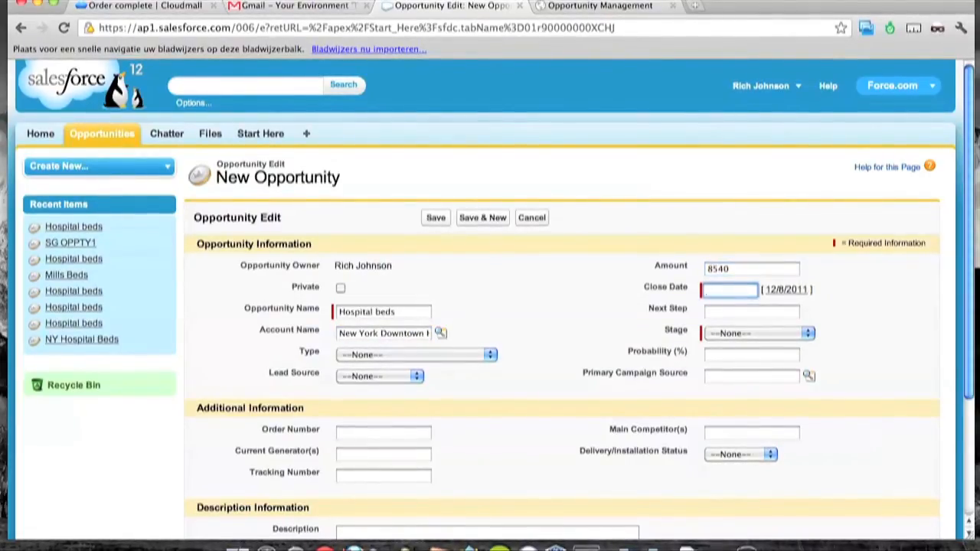
{"action": "type", "text": "12/20/2011"}
{"action": "left_click", "coordinate": [716, 333]}
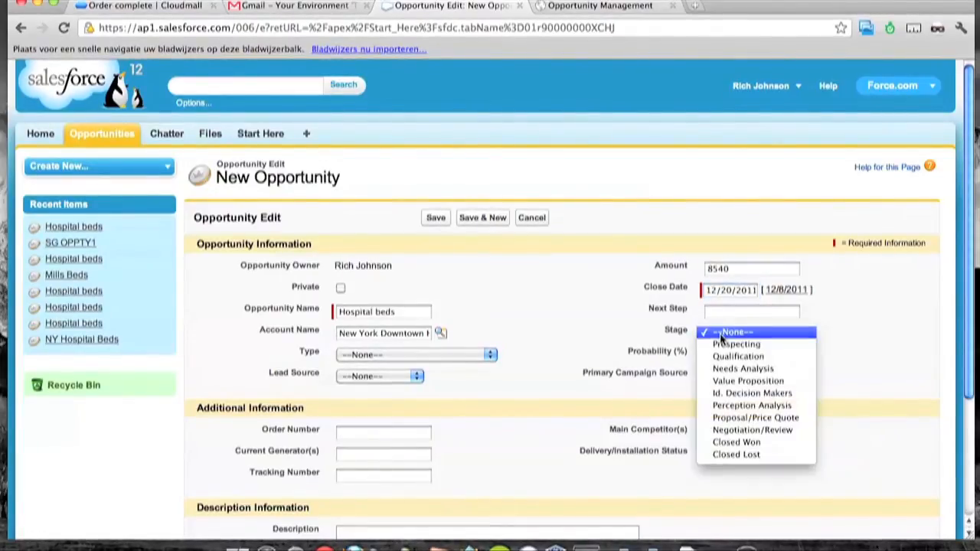
{"action": "left_click", "coordinate": [735, 345]}
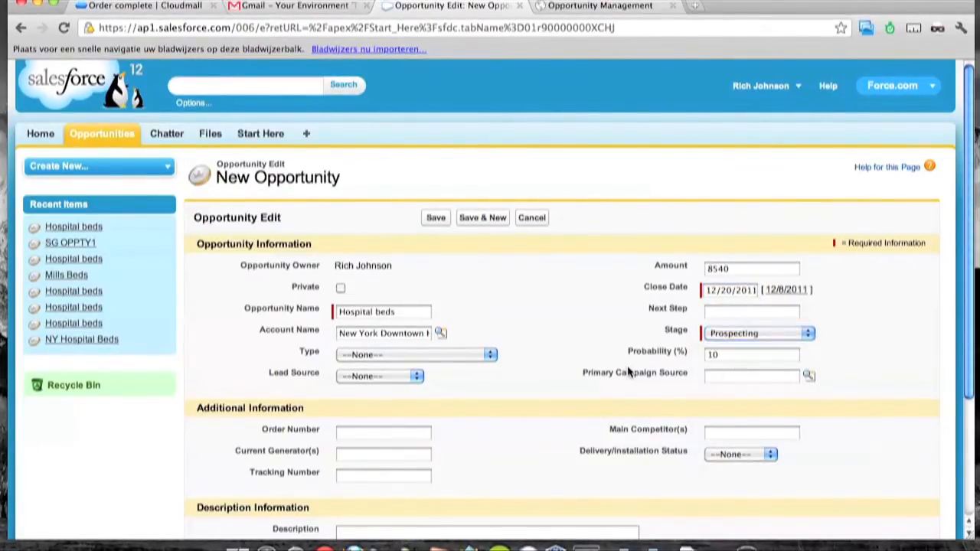
{"action": "scroll", "coordinate": [569, 373], "scroll_direction": "down", "scroll_amount": 3}
{"action": "left_click", "coordinate": [422, 443]}
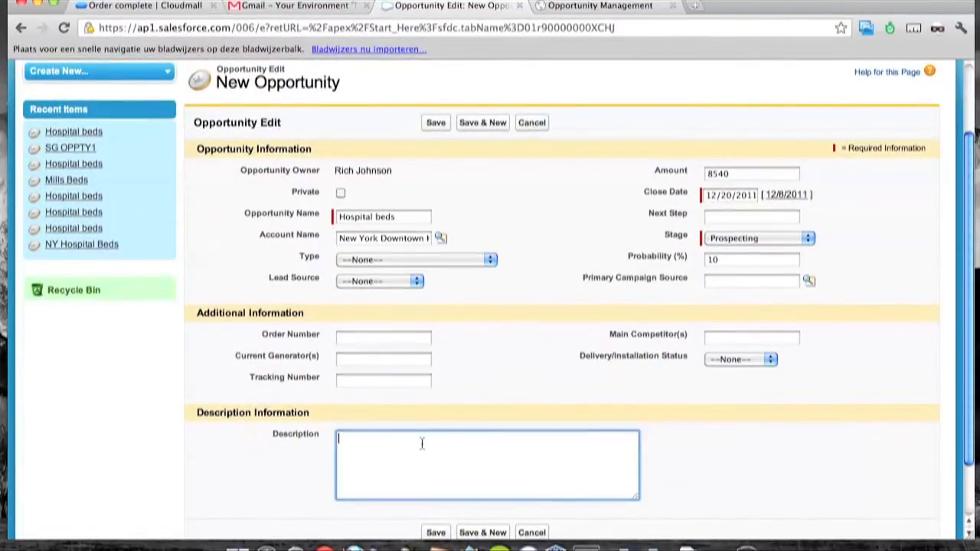
{"action": "type", "text": "24 Ho"}
{"action": "type", "text": "spital beds."}
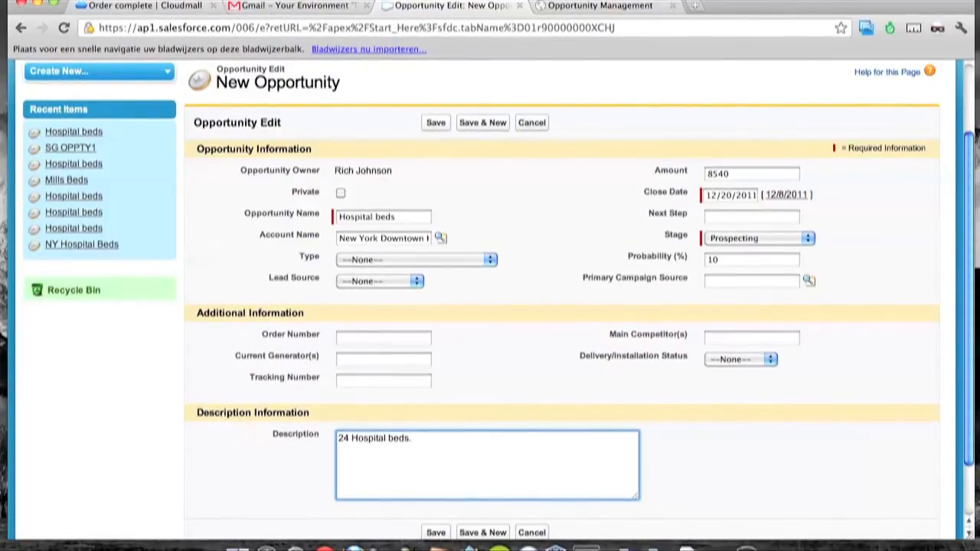
{"action": "scroll", "coordinate": [342, 418], "scroll_direction": "down", "scroll_amount": 2}
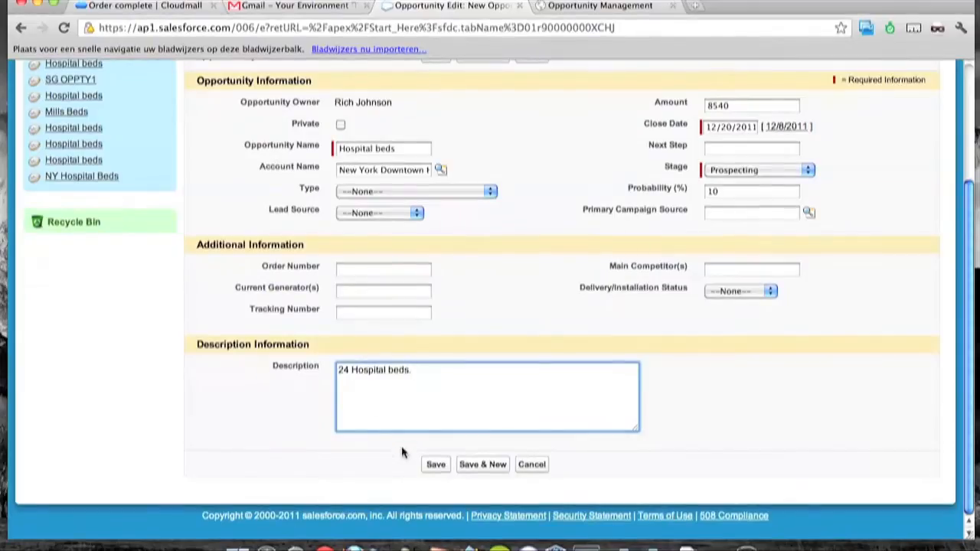
Save the Hospital beds opportunity, dispatch it to Opportunity Manager and dismiss the alert.
{"action": "left_click", "coordinate": [433, 465]}
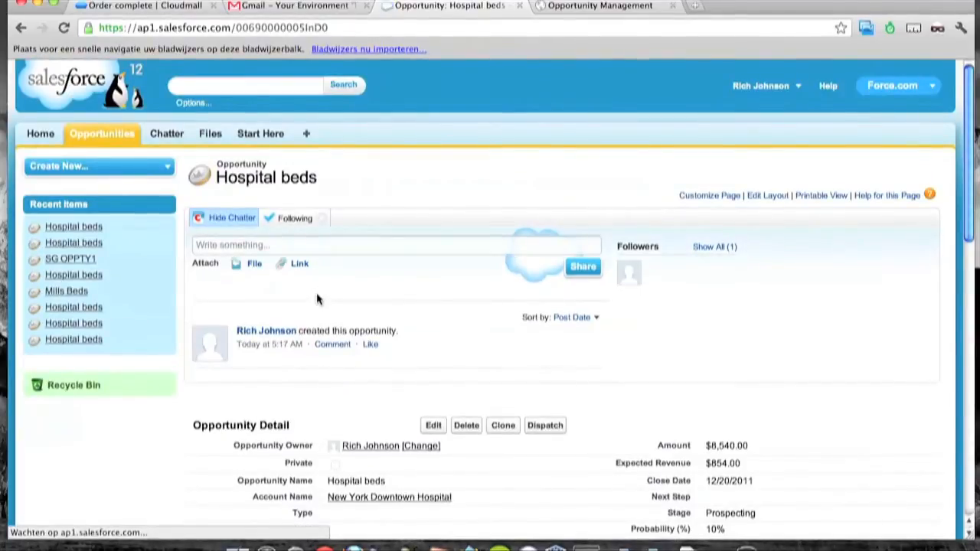
{"action": "left_click", "coordinate": [549, 431]}
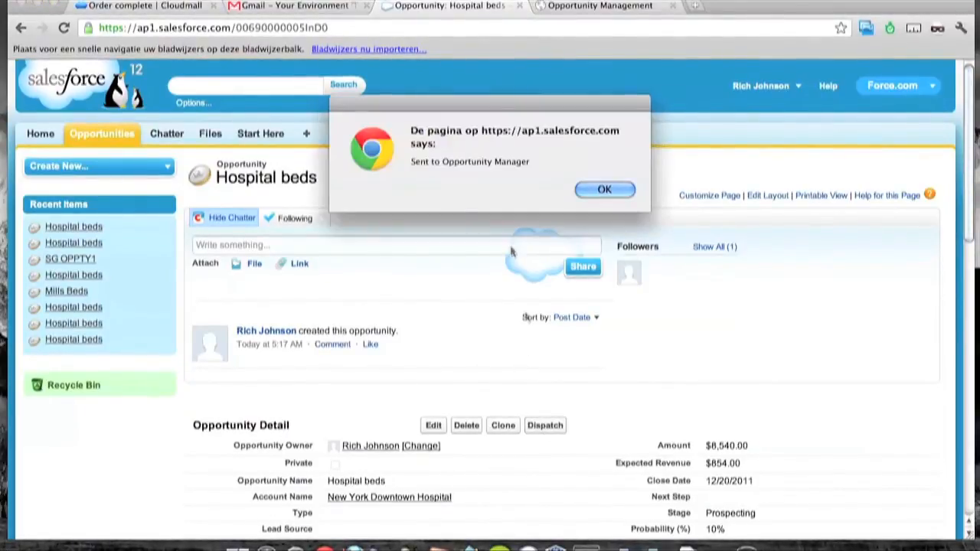
{"action": "left_click", "coordinate": [594, 190]}
Refresh My Tasks, open 'Update the opportunity details' and enter a meeting in Next Step.
{"action": "left_click", "coordinate": [576, 6]}
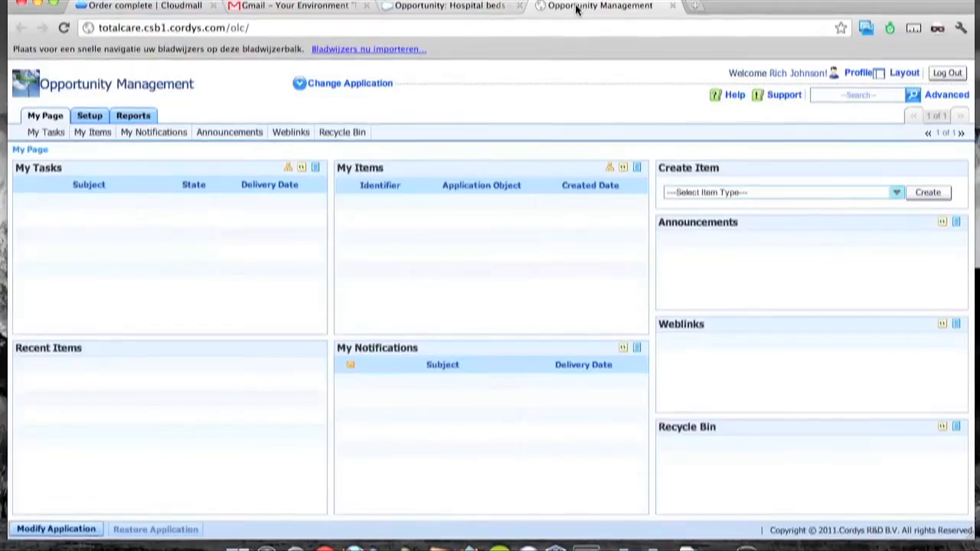
{"action": "left_click", "coordinate": [302, 168]}
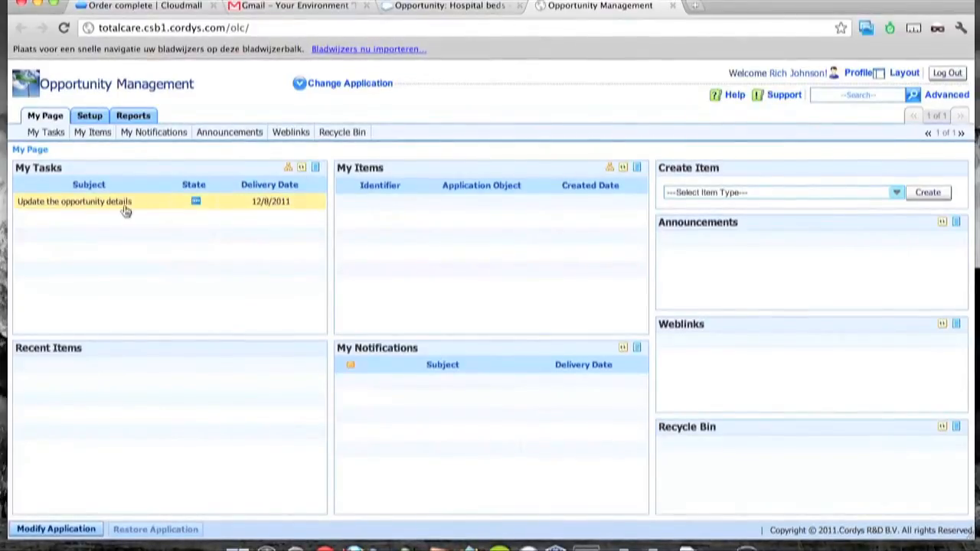
{"action": "left_click", "coordinate": [196, 202]}
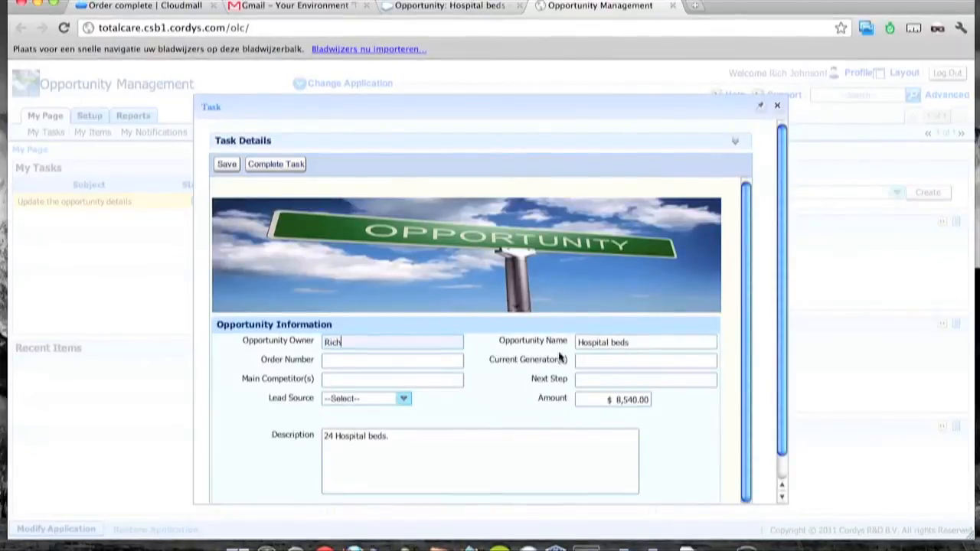
{"action": "left_click", "coordinate": [605, 382]}
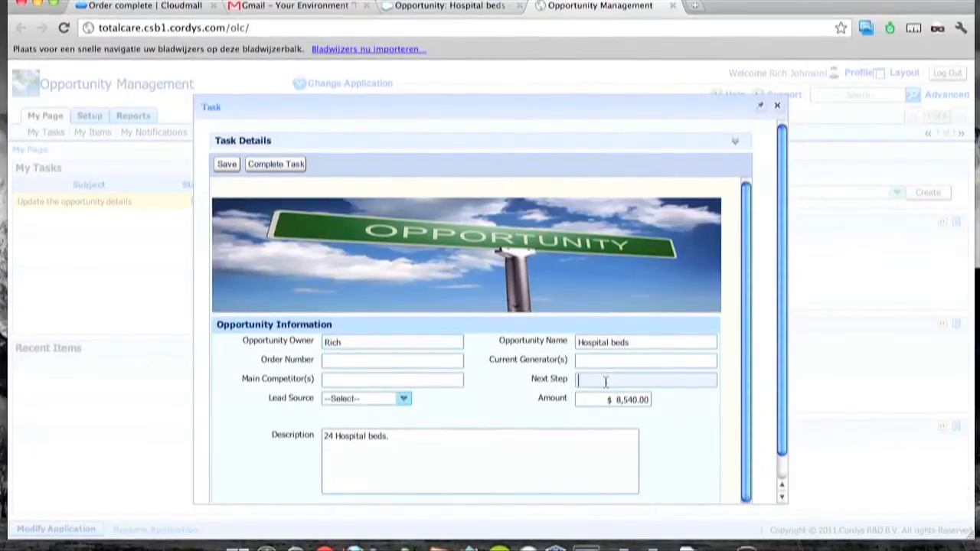
{"action": "type", "text": "Meet John"}
Add a description line about meeting to discuss the details and complete the task.
{"action": "left_click", "coordinate": [538, 436]}
{"action": "key", "text": "Return"}
{"action": "type", "text": "Meet J"}
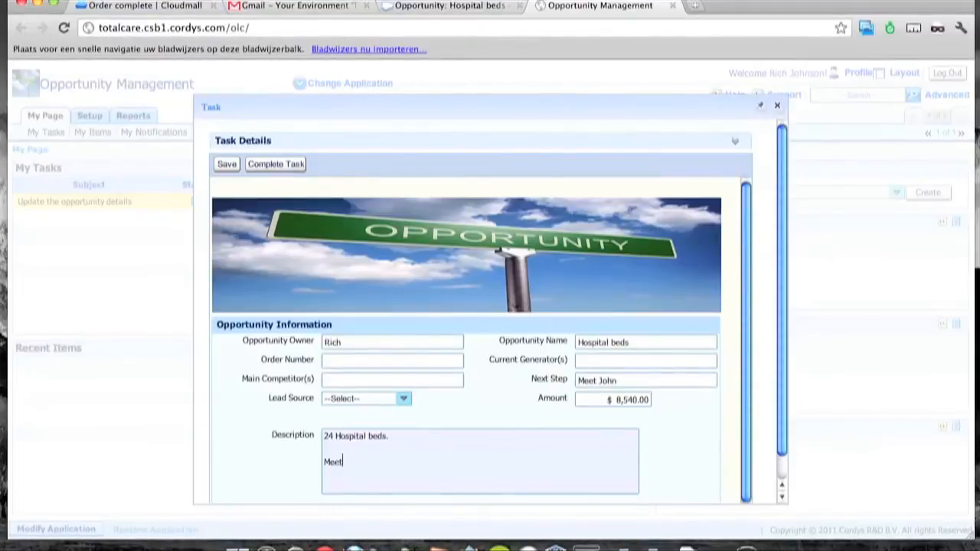
{"action": "type", "text": "og"}
{"action": "type", "text": "hn"}
{"action": "type", "text": "discu"}
{"action": "type", "text": "ss the details."}
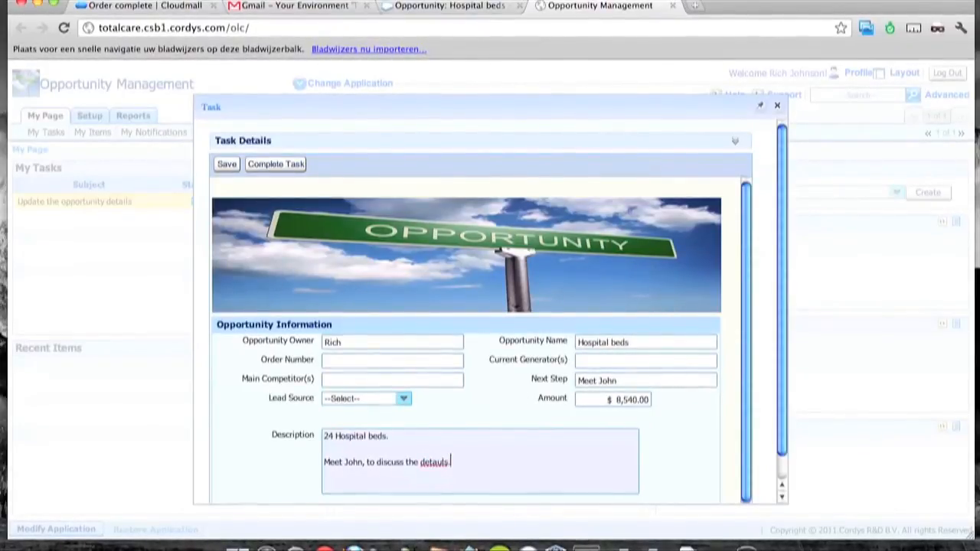
{"action": "key", "text": "BackSpace"}
{"action": "key", "text": "BackSpace"}
{"action": "type", "text": "i"}
{"action": "scroll", "coordinate": [516, 437], "scroll_direction": "down", "scroll_amount": 2}
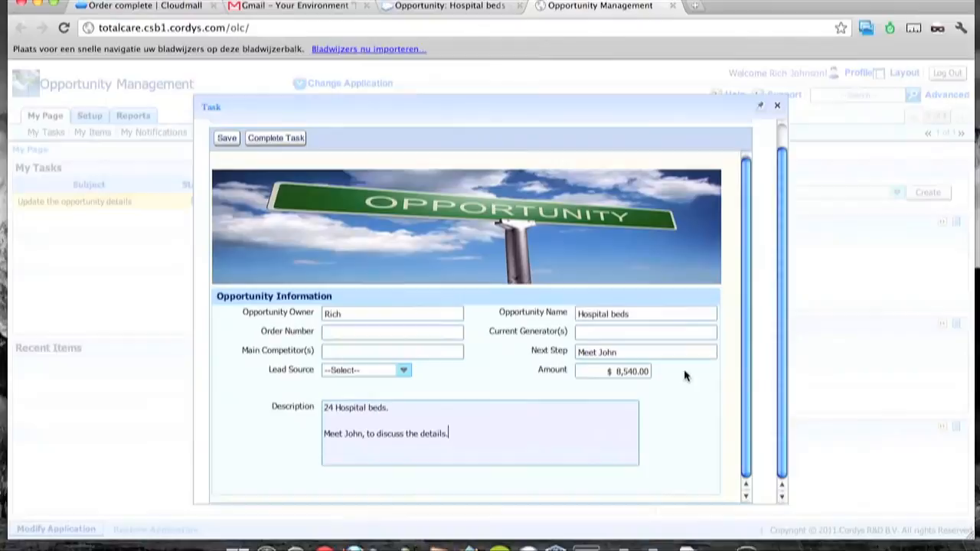
{"action": "scroll", "coordinate": [324, 261], "scroll_direction": "up", "scroll_amount": 2}
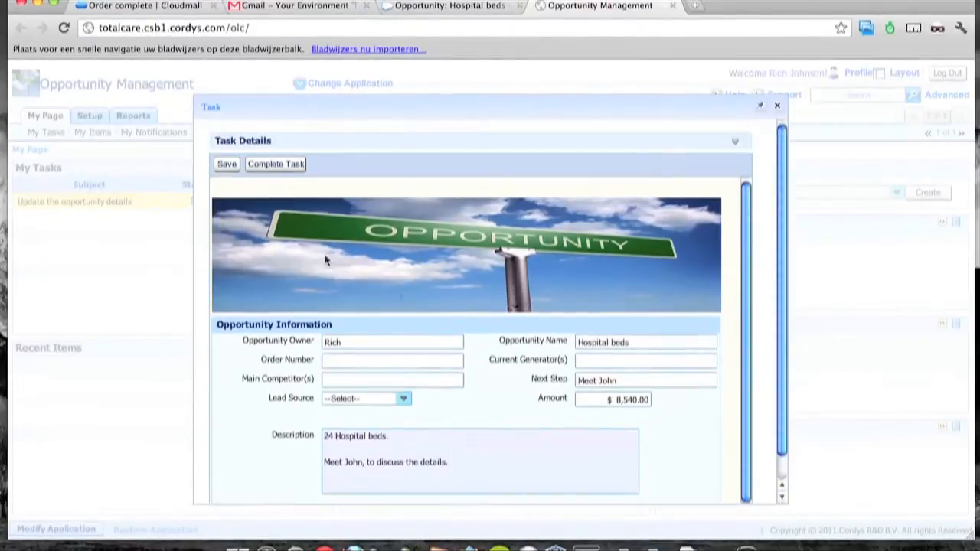
{"action": "left_click", "coordinate": [275, 163]}
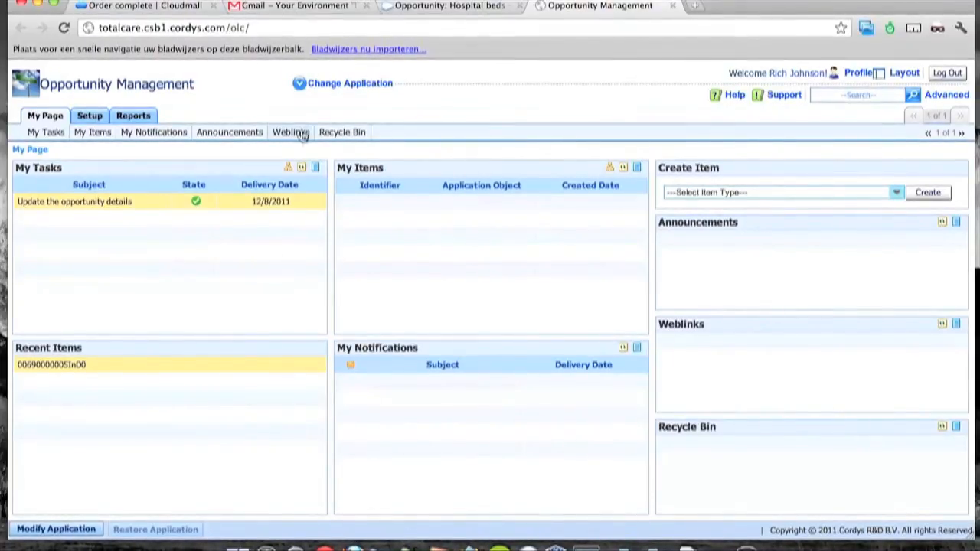
Search Opportunity Management's web services for 'sms', which finds none, then return to Cloudmall's order page.
{"action": "left_click", "coordinate": [67, 535]}
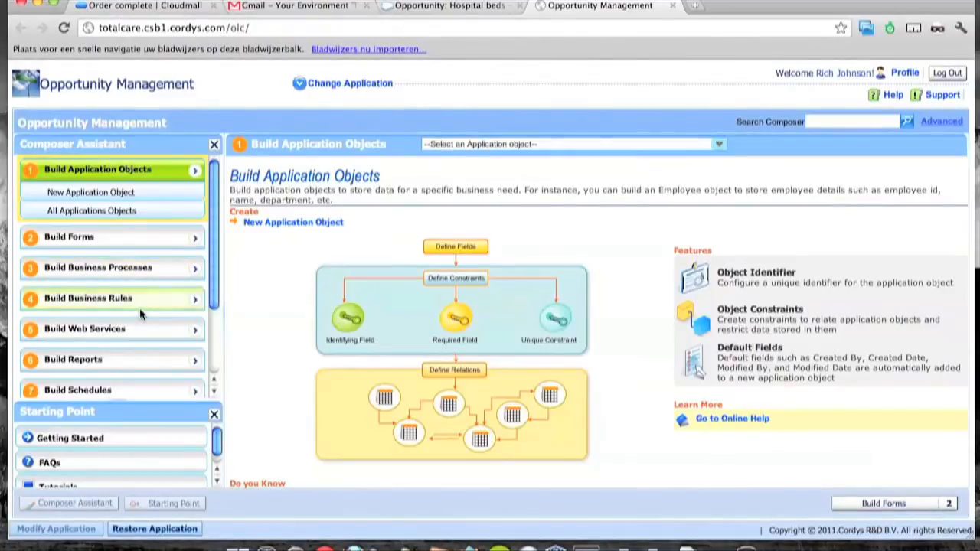
{"action": "left_click", "coordinate": [145, 329]}
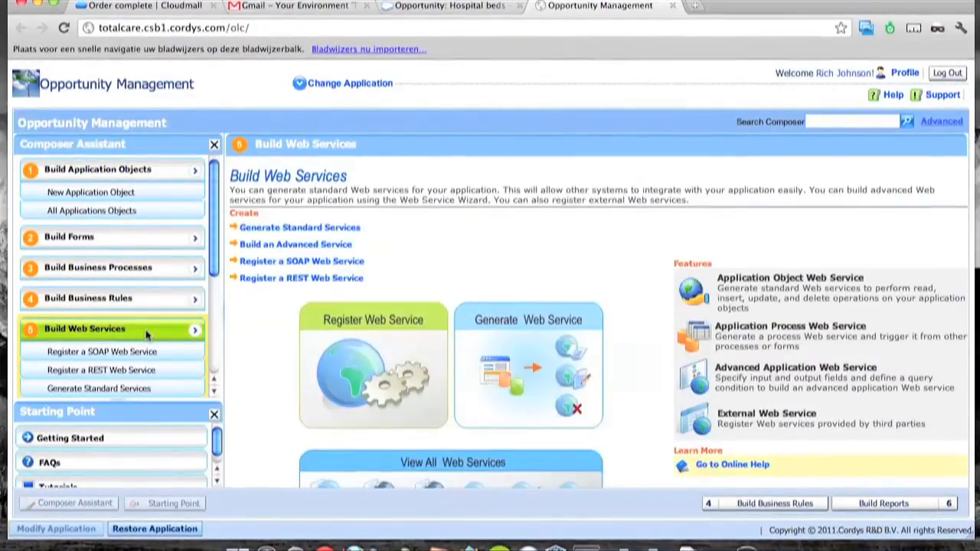
{"action": "left_click", "coordinate": [104, 394]}
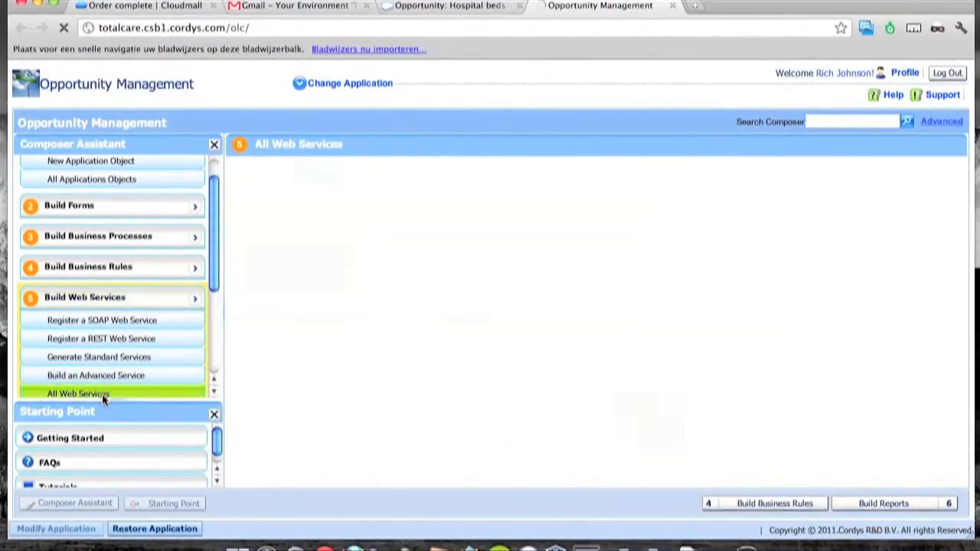
{"action": "left_click", "coordinate": [501, 174]}
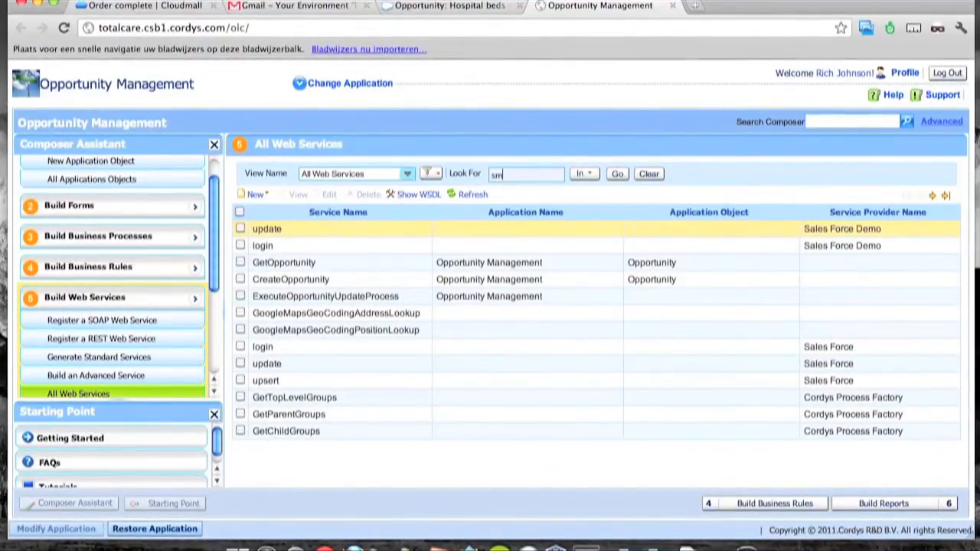
{"action": "left_click", "coordinate": [617, 174]}
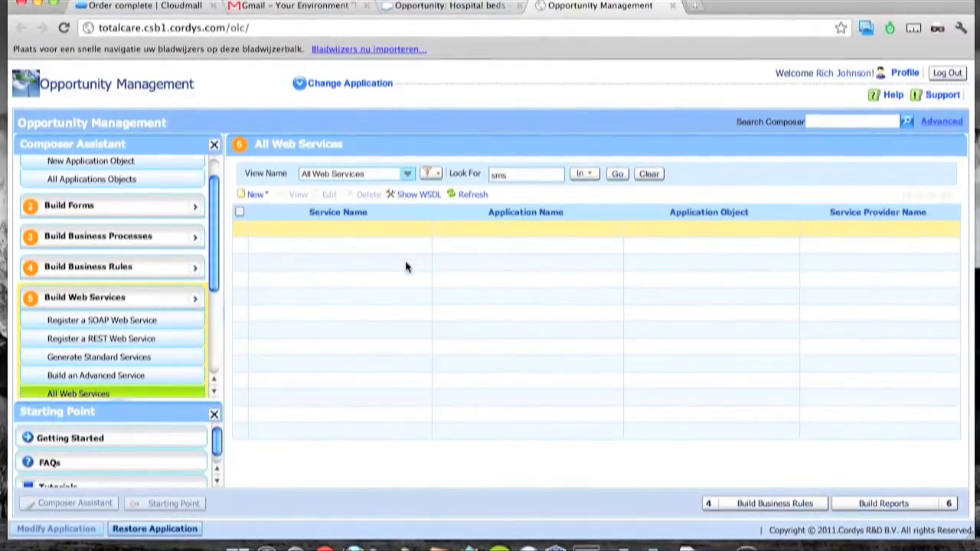
{"action": "left_click", "coordinate": [171, 9]}
{"action": "scroll", "coordinate": [236, 301], "scroll_direction": "down", "scroll_amount": 3}
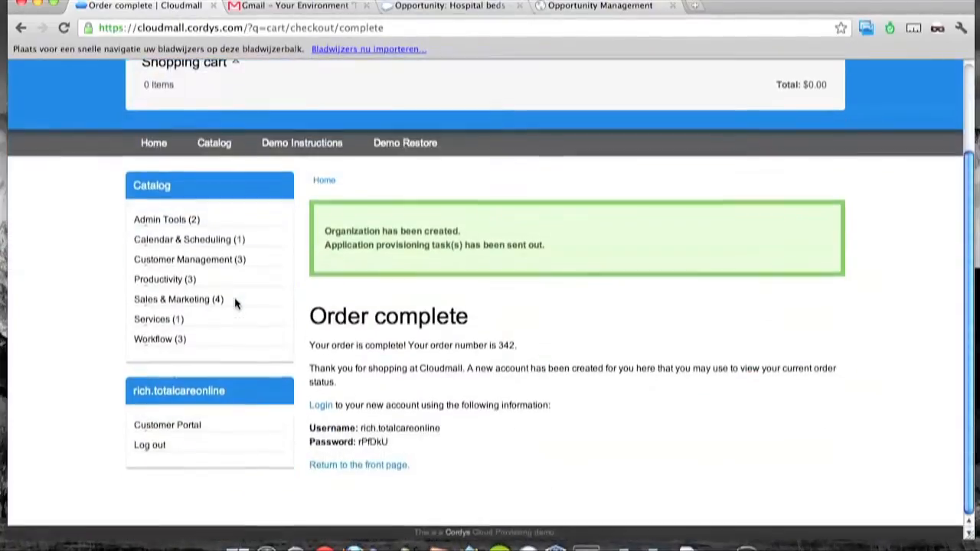
Subscribe to the JaJah SMS Service from the Services catalog with 3 seats.
{"action": "left_click", "coordinate": [170, 321]}
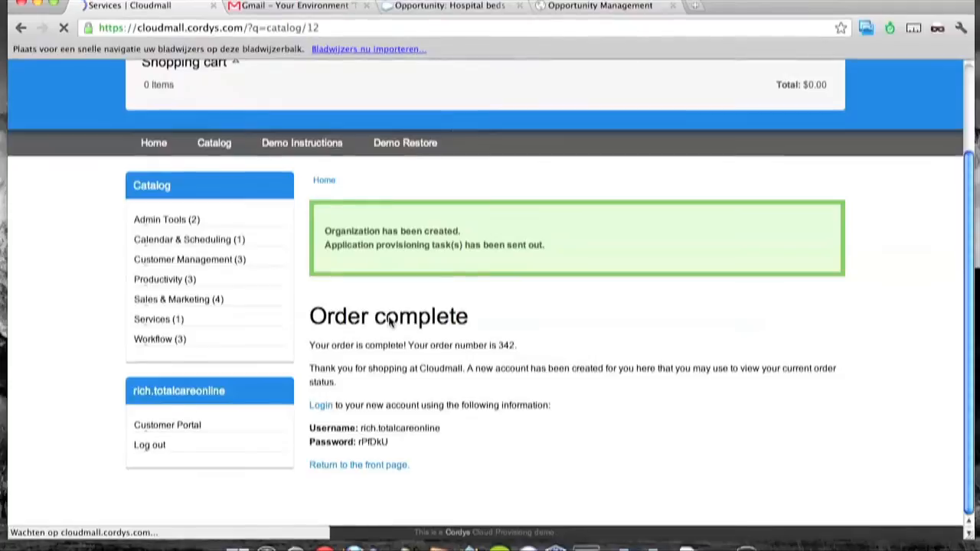
{"action": "scroll", "coordinate": [391, 321], "scroll_direction": "down", "scroll_amount": 3}
{"action": "left_click", "coordinate": [404, 310]}
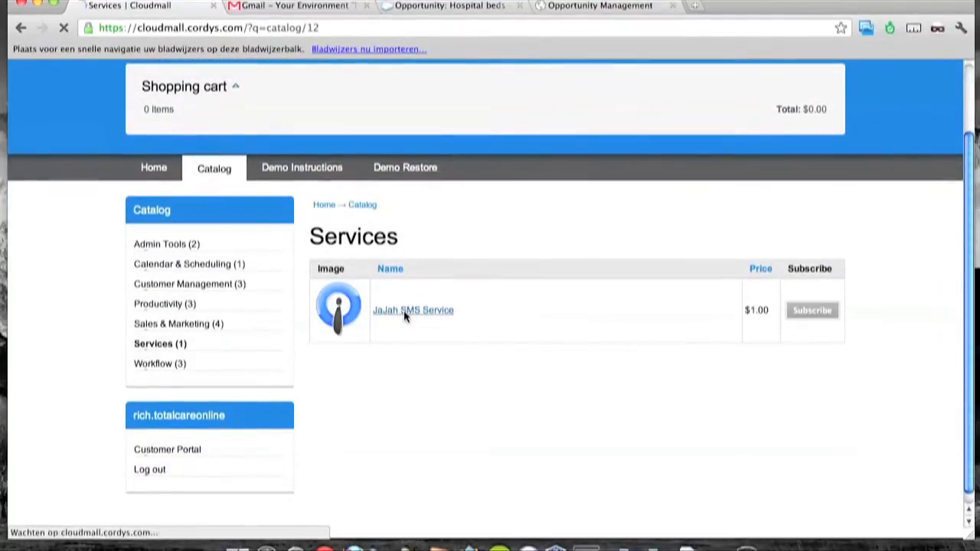
{"action": "scroll", "coordinate": [404, 310], "scroll_direction": "down", "scroll_amount": 3}
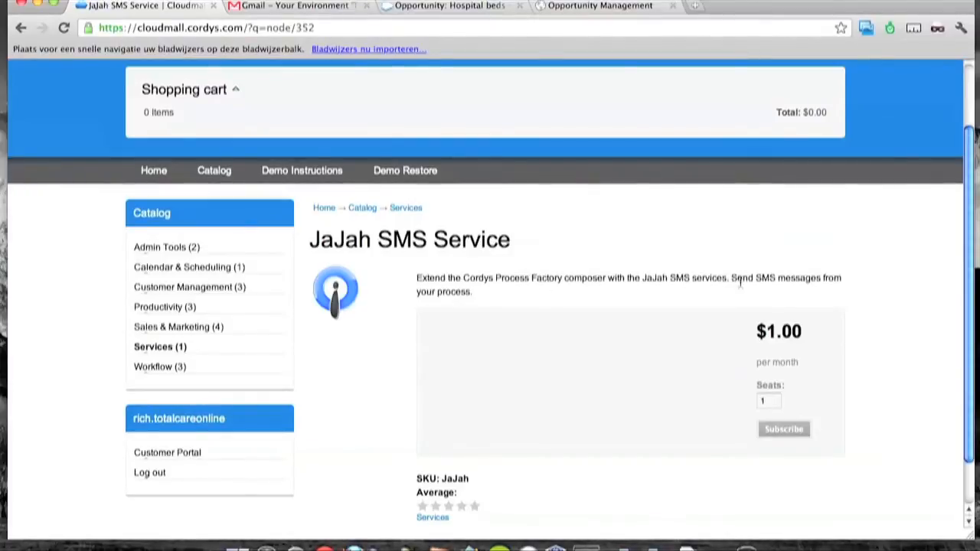
{"action": "double_click", "coordinate": [764, 401]}
{"action": "type", "text": "3"}
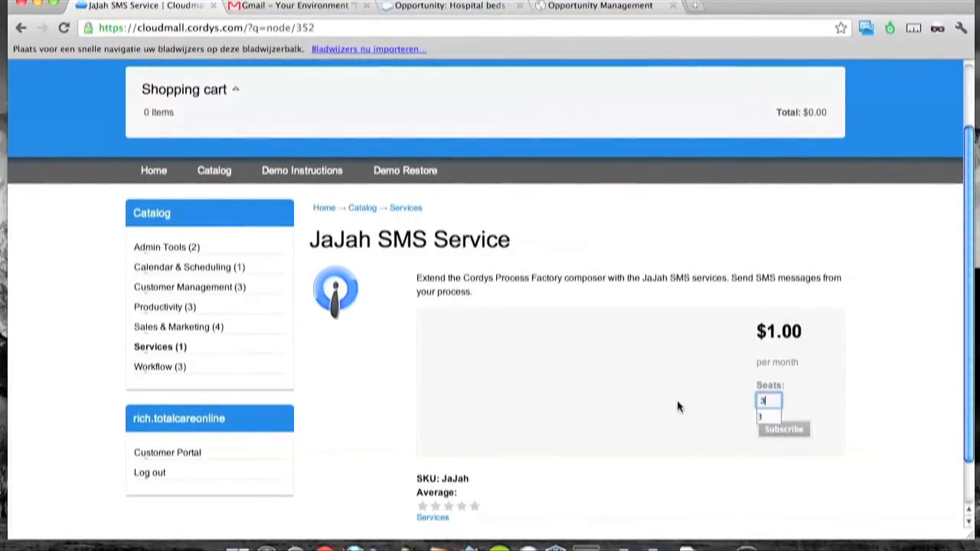
{"action": "left_click", "coordinate": [771, 429]}
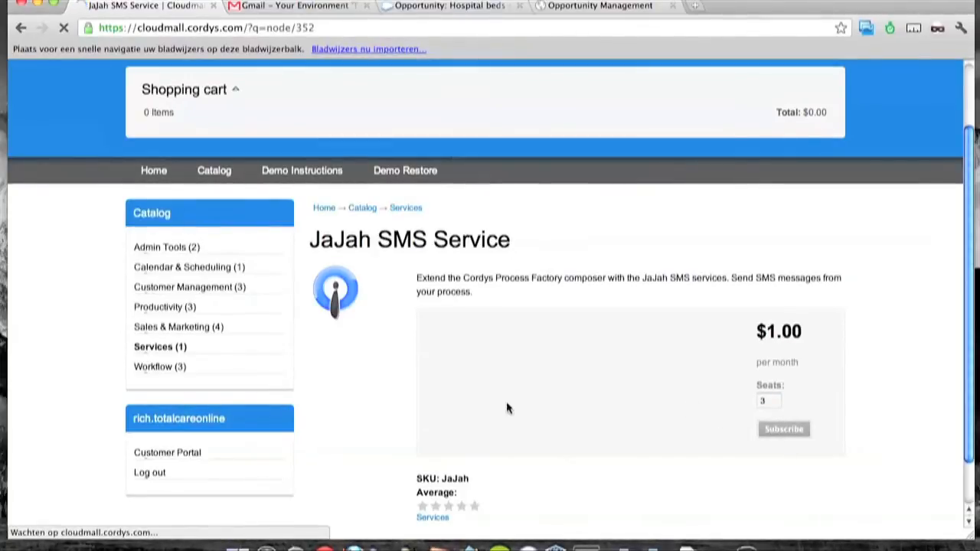
Check out using a saved billing address, review, and submit the $3.00 order.
{"action": "scroll", "coordinate": [453, 387], "scroll_direction": "down", "scroll_amount": 3}
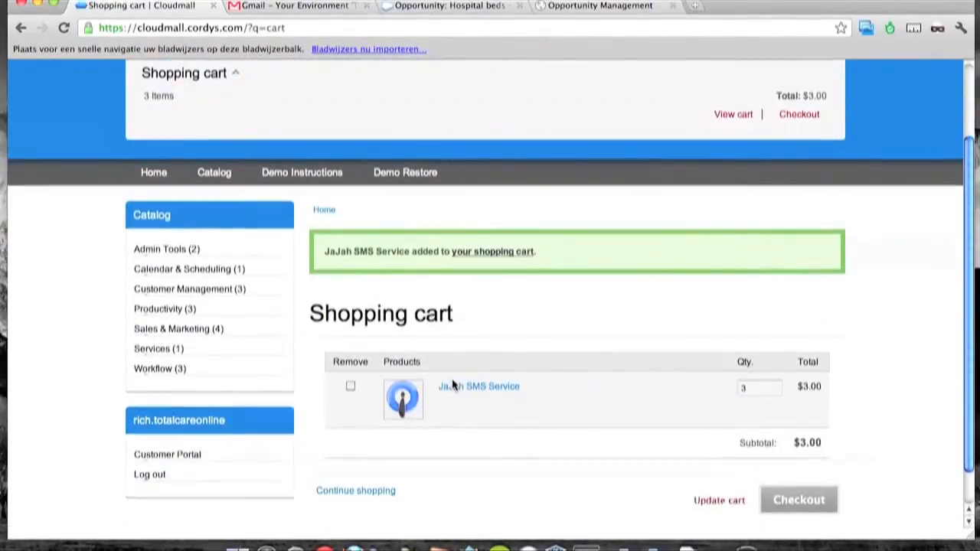
{"action": "scroll", "coordinate": [452, 386], "scroll_direction": "down", "scroll_amount": 1}
{"action": "left_click", "coordinate": [798, 457]}
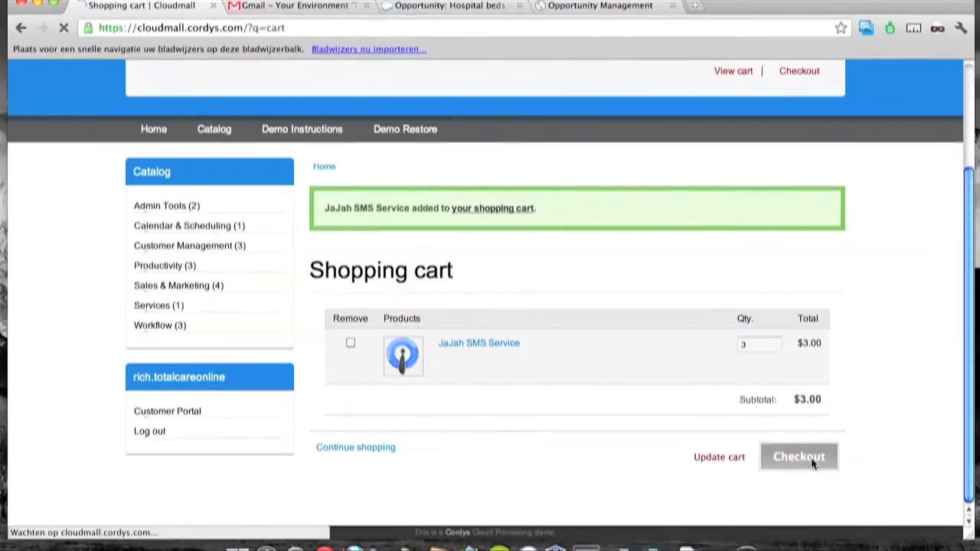
{"action": "scroll", "coordinate": [597, 403], "scroll_direction": "down", "scroll_amount": 5}
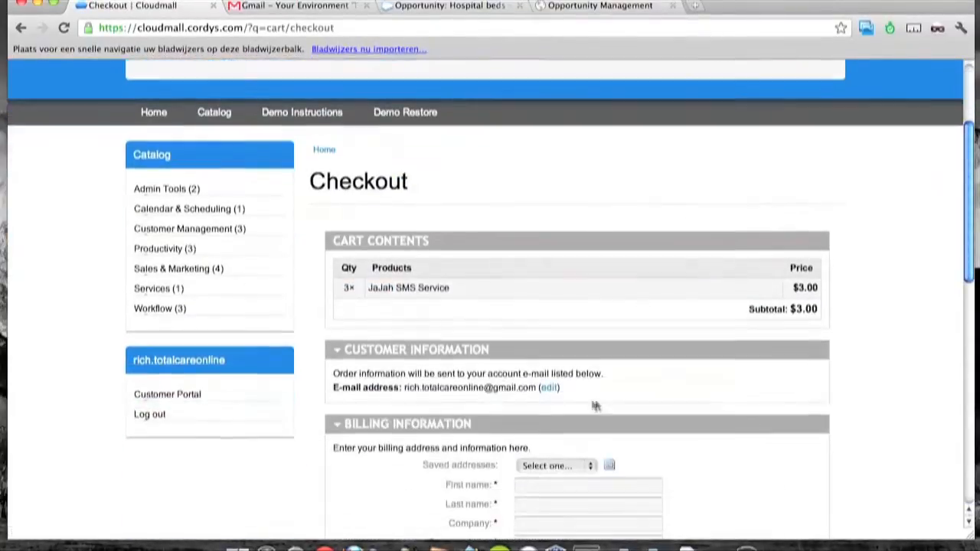
{"action": "left_click", "coordinate": [575, 466]}
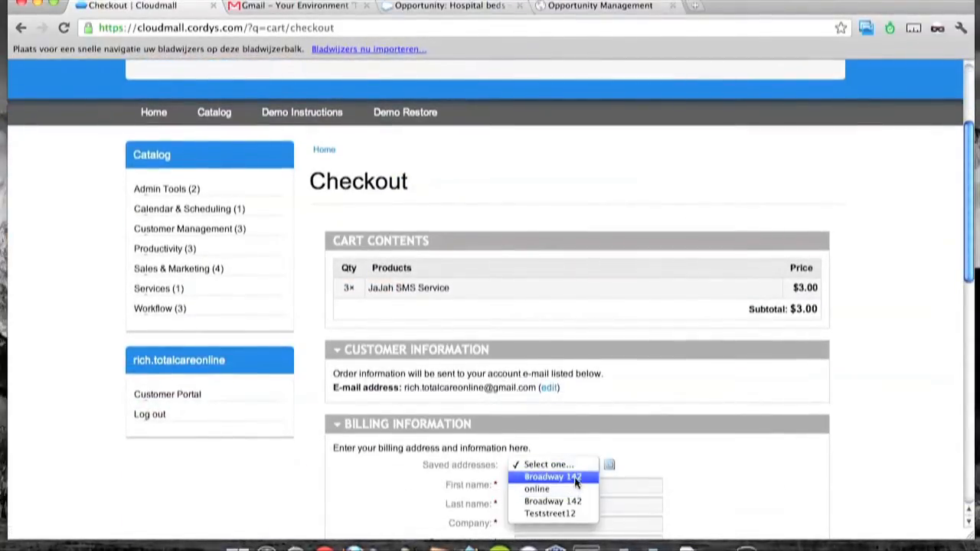
{"action": "left_click", "coordinate": [576, 477]}
{"action": "scroll", "coordinate": [729, 475], "scroll_direction": "down", "scroll_amount": 3}
{"action": "scroll", "coordinate": [729, 478], "scroll_direction": "down", "scroll_amount": 10}
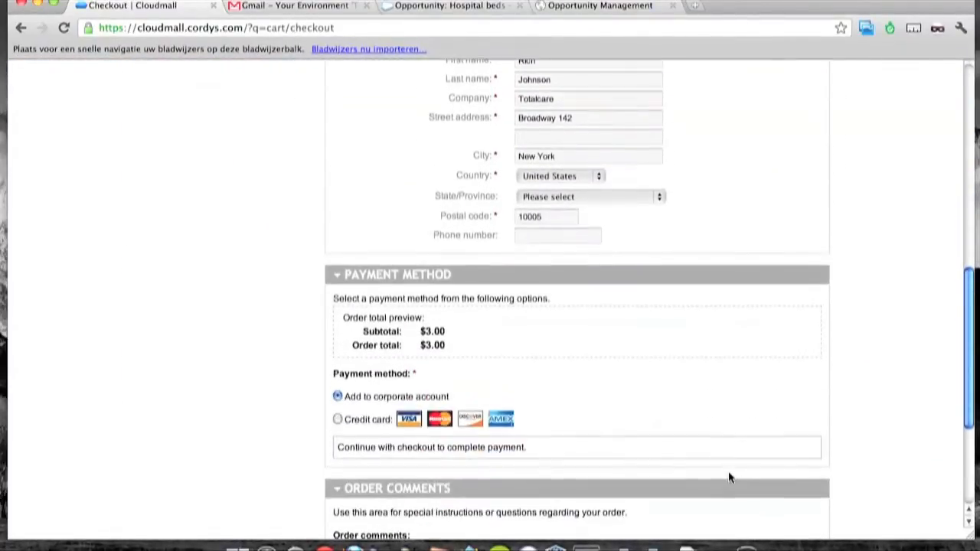
{"action": "scroll", "coordinate": [729, 478], "scroll_direction": "down", "scroll_amount": 5}
{"action": "left_click", "coordinate": [757, 488]}
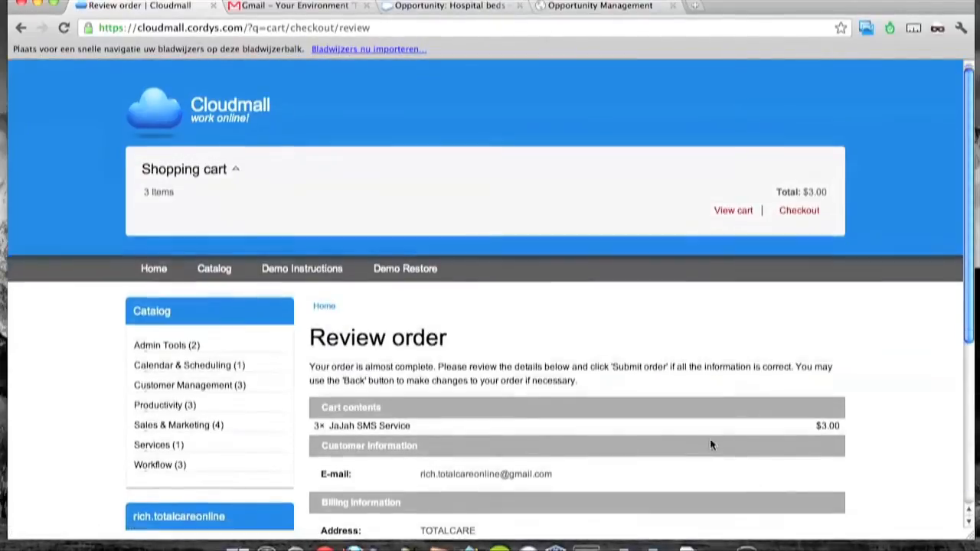
{"action": "scroll", "coordinate": [710, 444], "scroll_direction": "down", "scroll_amount": 8}
{"action": "left_click", "coordinate": [776, 461]}
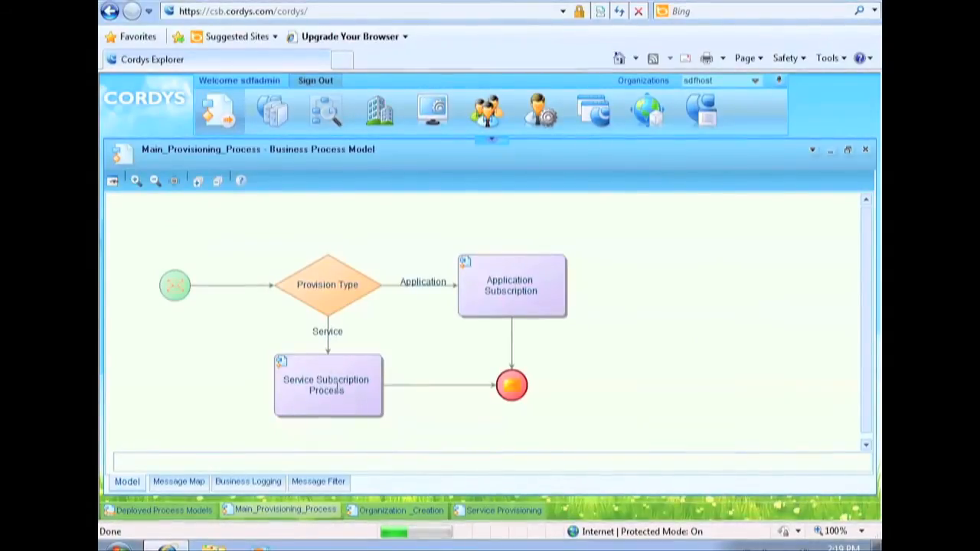
Open and review the Service Provisioning sub-process diagram in Cordys Explorer, then return to Opportunity Management.
{"action": "left_click", "coordinate": [283, 368]}
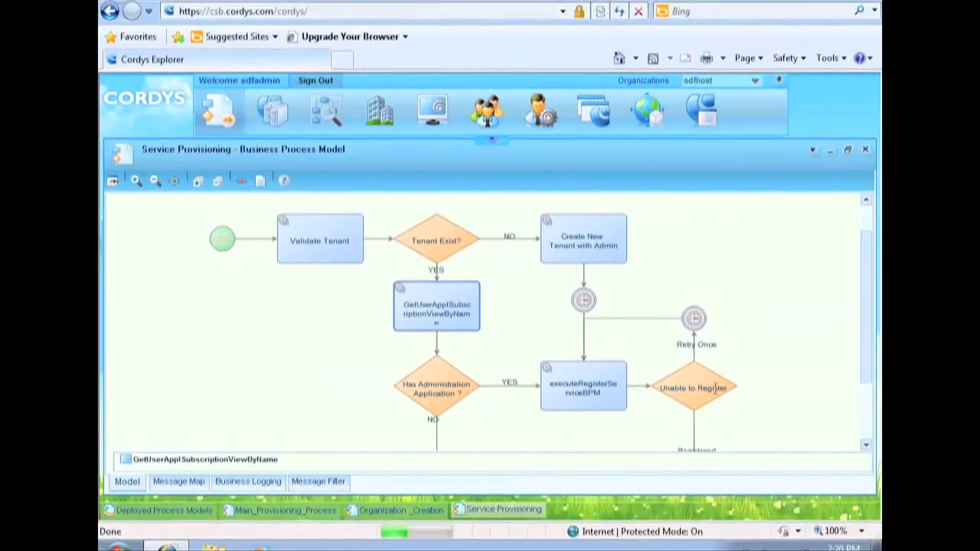
{"action": "left_click_drag", "start_coordinate": [869, 356], "coordinate": [868, 407]}
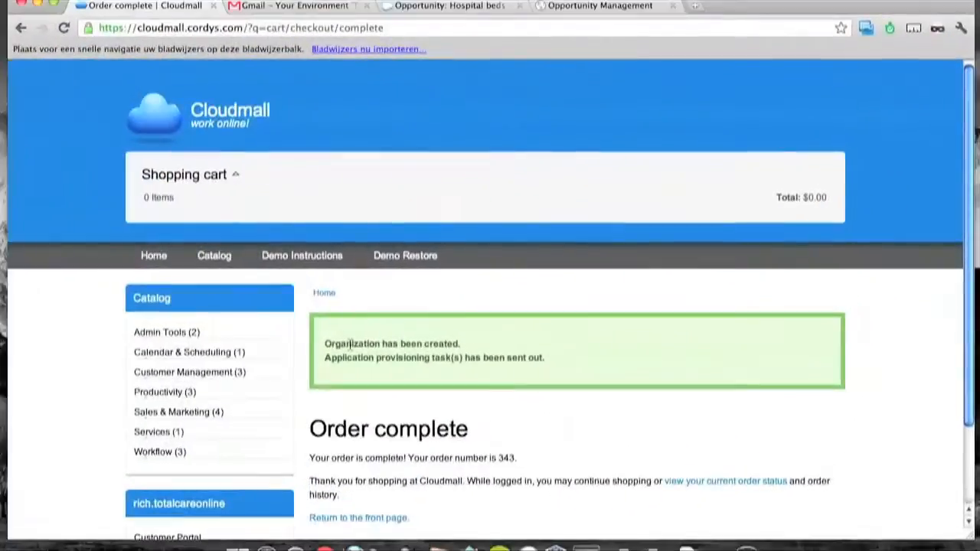
{"action": "scroll", "coordinate": [345, 352], "scroll_direction": "down", "scroll_amount": 3}
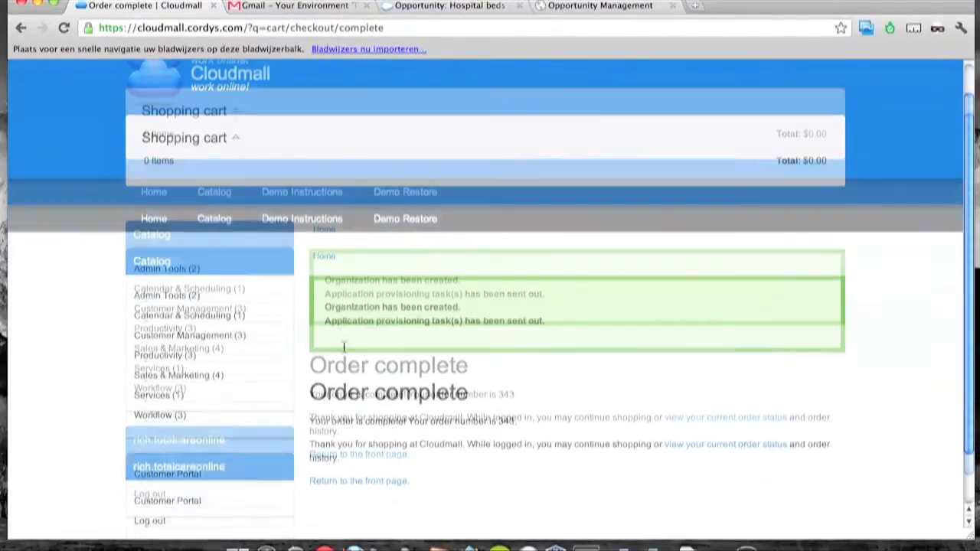
{"action": "scroll", "coordinate": [342, 349], "scroll_direction": "up", "scroll_amount": 3}
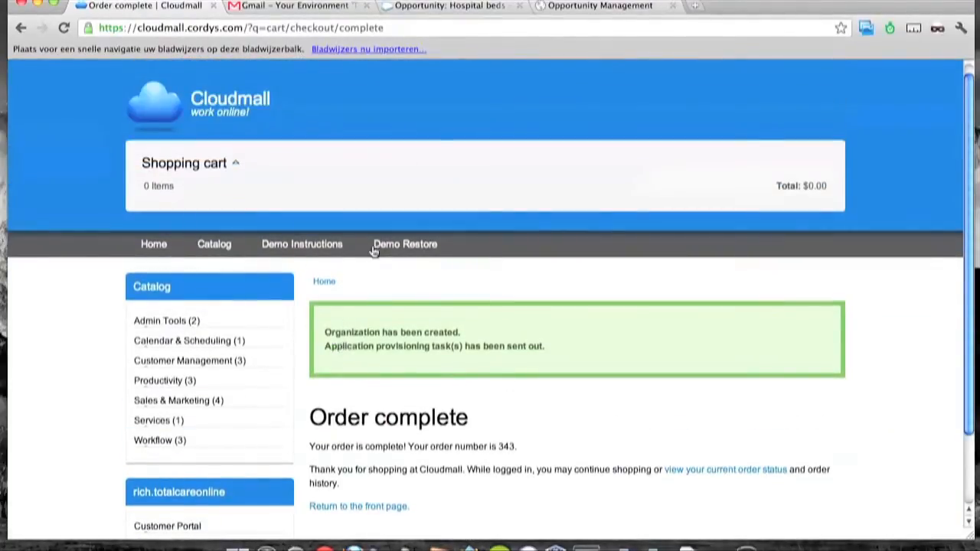
{"action": "left_click", "coordinate": [570, 11]}
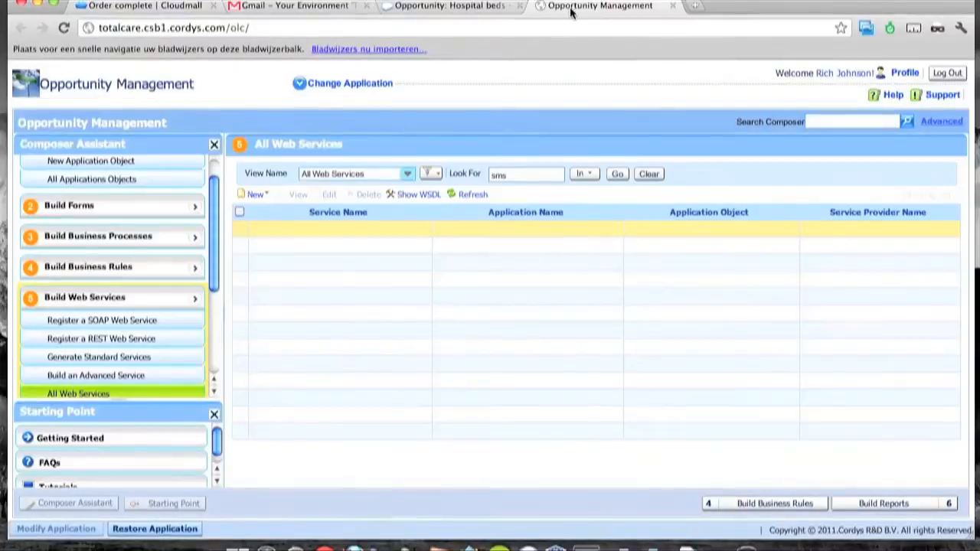
Rerun the 'sms' web service search, now returning SendSMS1 from SMSService.
{"action": "left_click", "coordinate": [526, 177]}
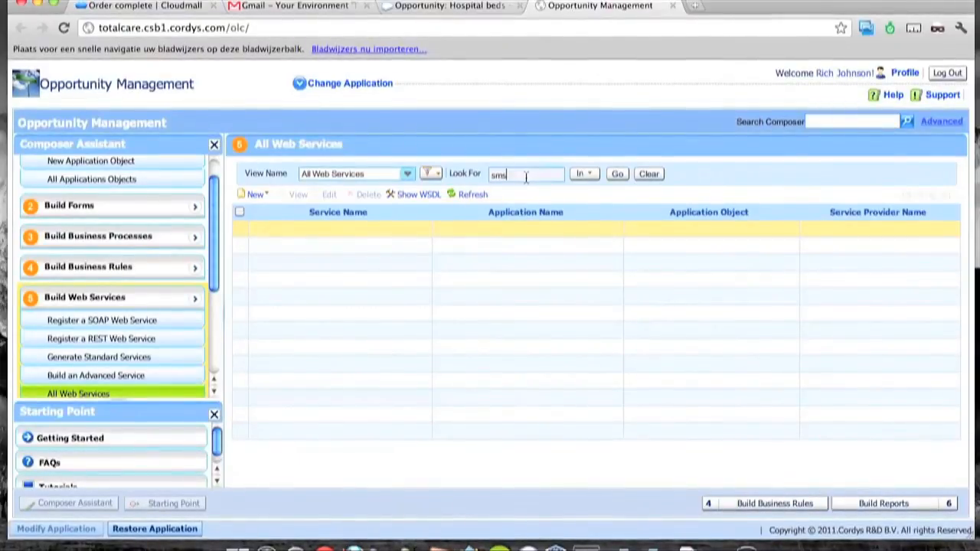
{"action": "left_click", "coordinate": [618, 175]}
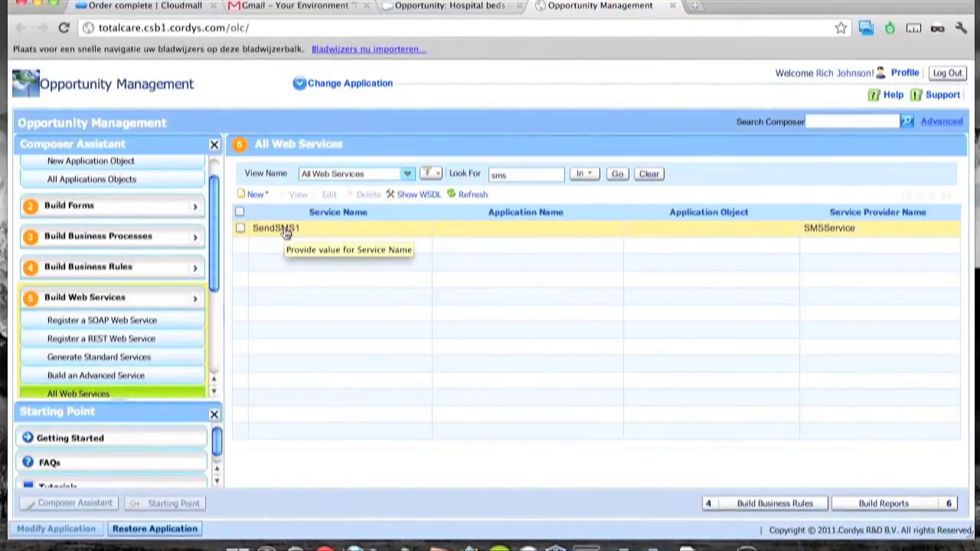
{"action": "left_click", "coordinate": [366, 84]}
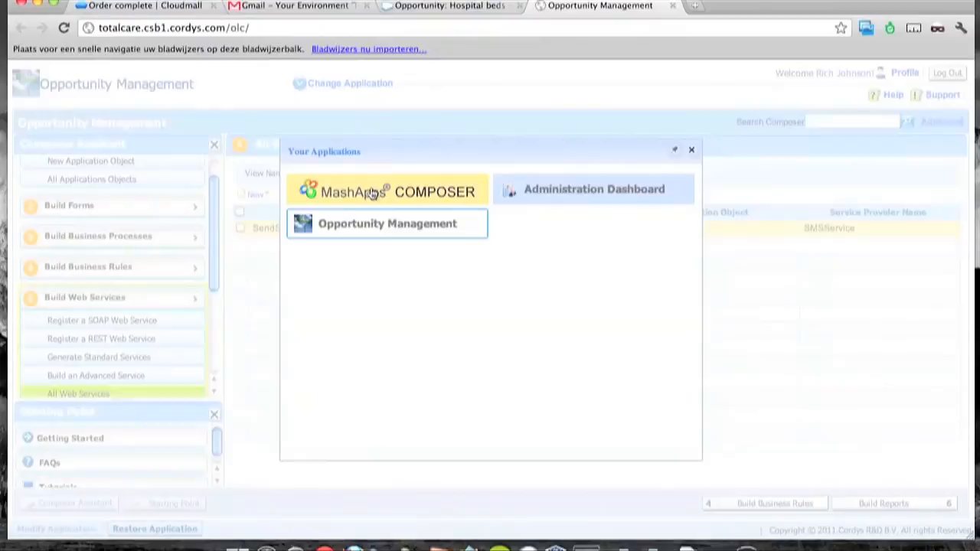
Create a MashApps application named SMS_app, description SMS_app, and open it in the composer.
{"action": "left_click", "coordinate": [373, 193]}
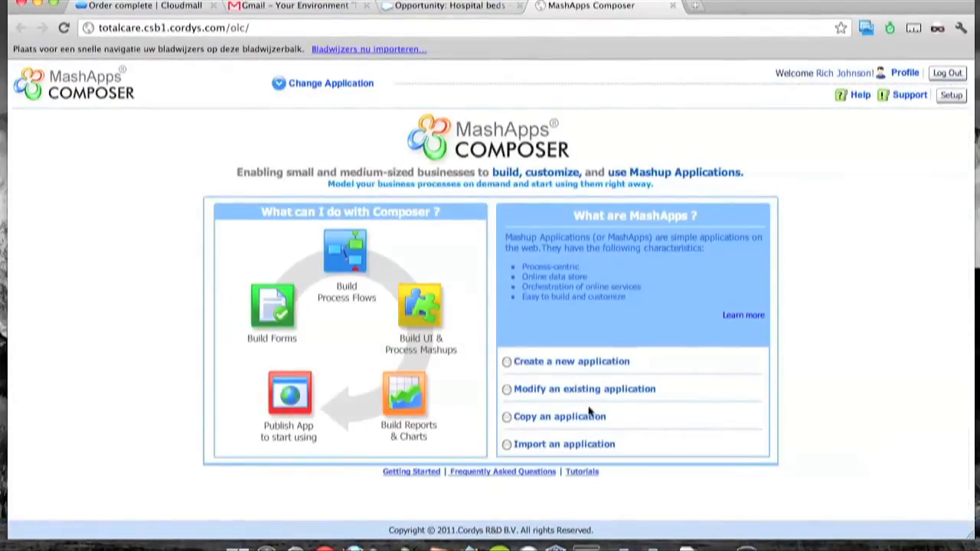
{"action": "left_click", "coordinate": [558, 361]}
{"action": "type", "text": "SMS"}
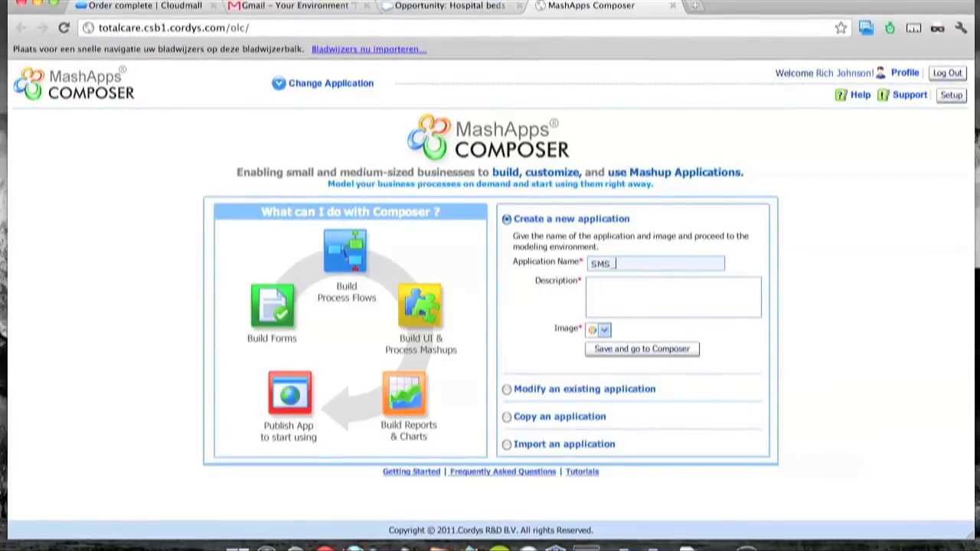
{"action": "type", "text": "_app"}
{"action": "key", "text": "Tab"}
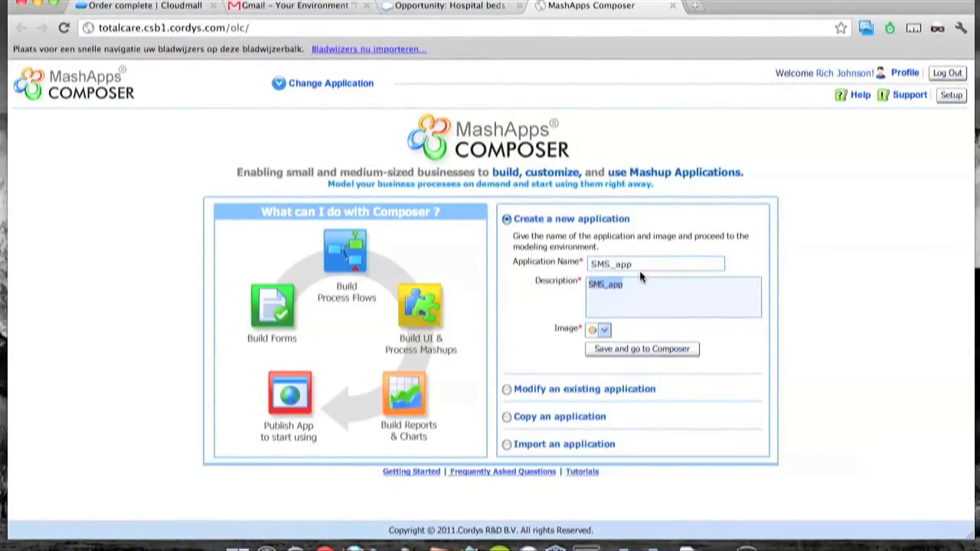
{"action": "left_click", "coordinate": [646, 350]}
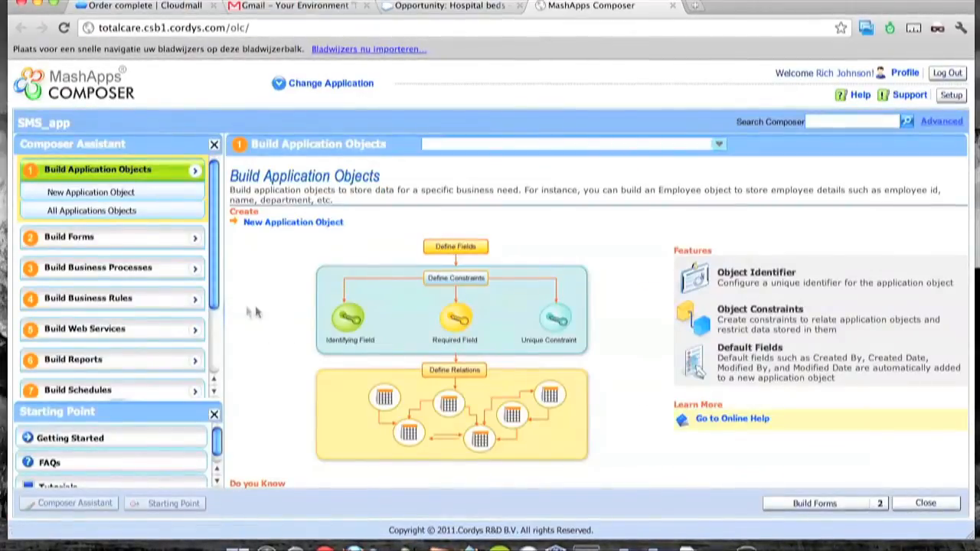
Create a new web form named sms_form without an application object.
{"action": "left_click", "coordinate": [159, 240]}
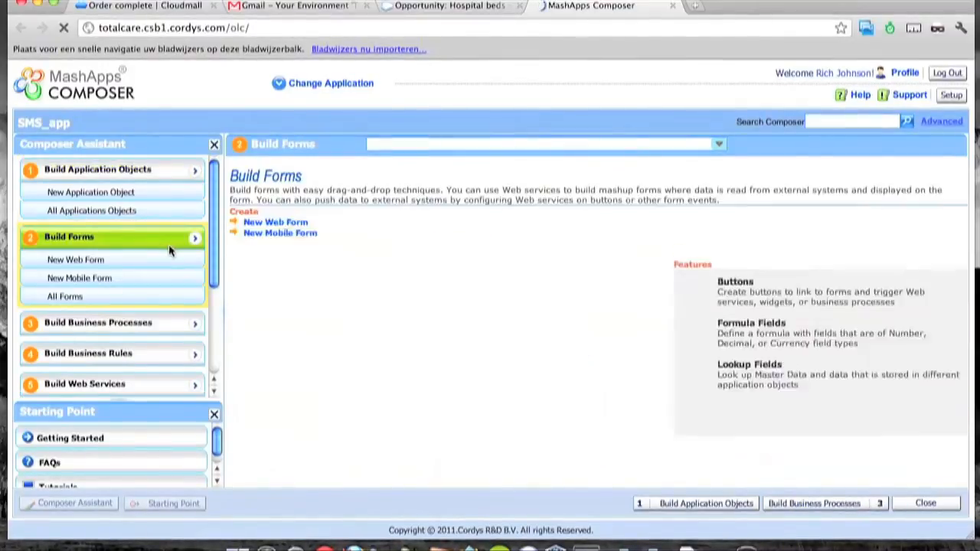
{"action": "left_click", "coordinate": [154, 260]}
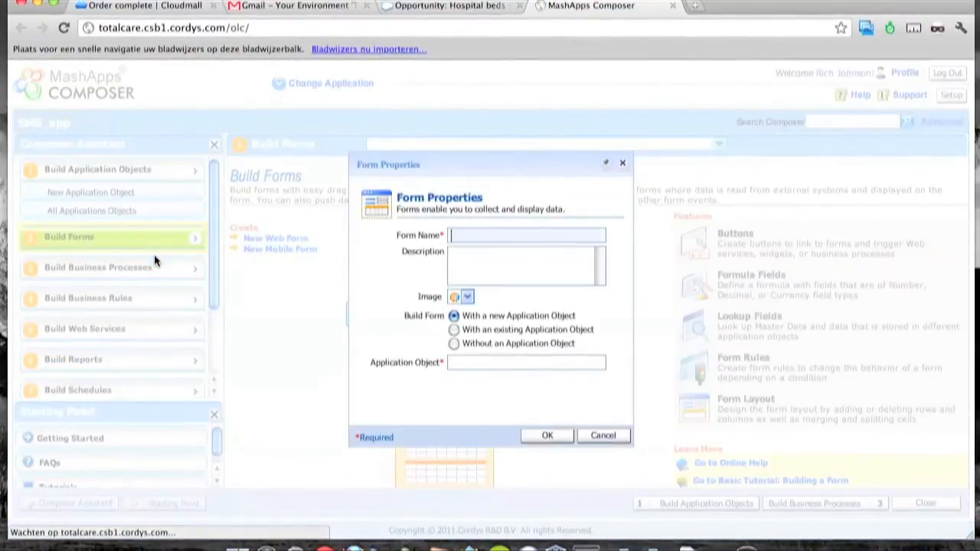
{"action": "type", "text": "sms_form"}
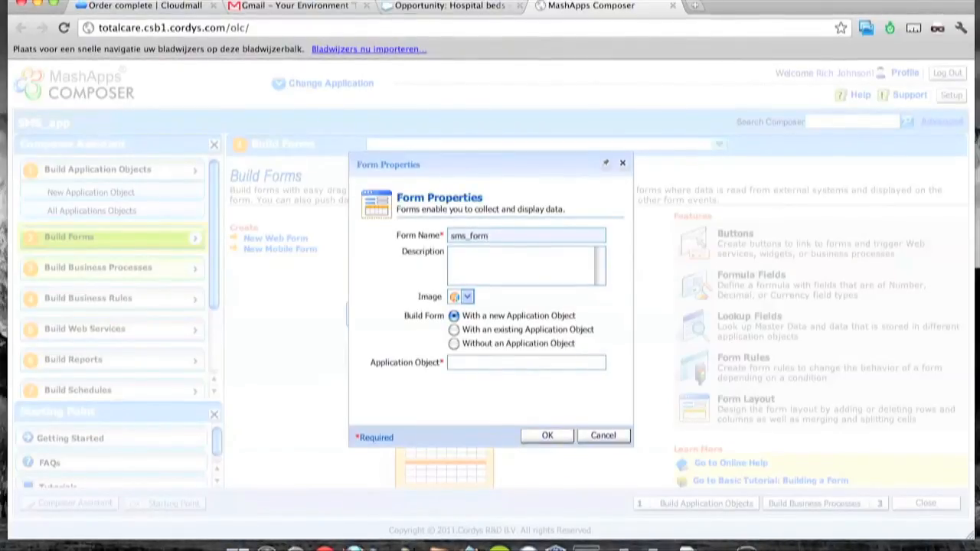
{"action": "key", "text": "Tab"}
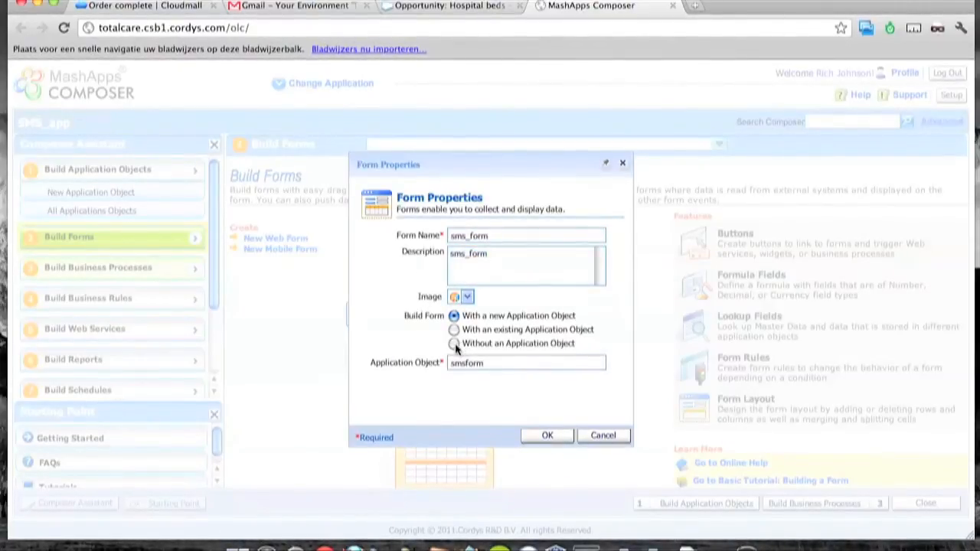
{"action": "left_click", "coordinate": [454, 343]}
{"action": "left_click", "coordinate": [546, 435]}
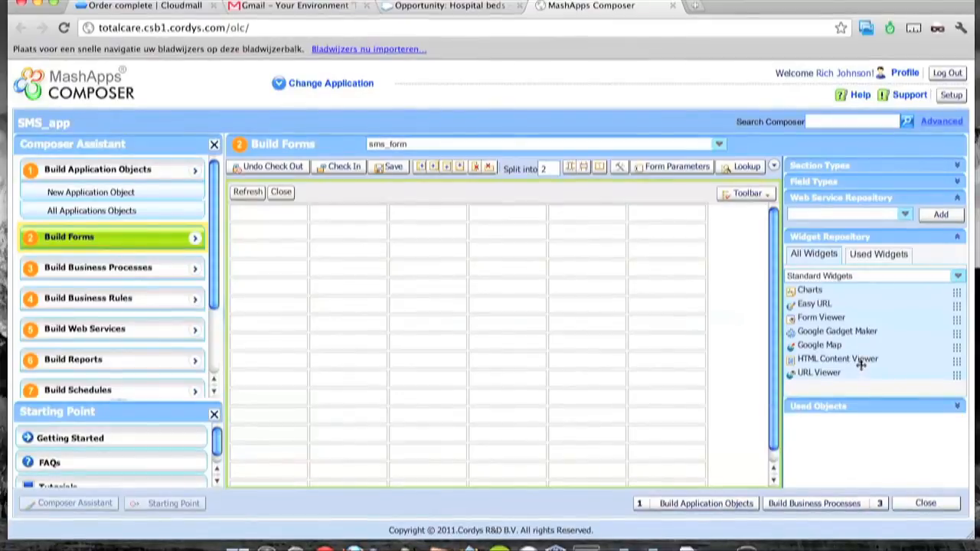
Add the SendSMS1 web service to sms_form and place its fields in the layout.
{"action": "left_click", "coordinate": [936, 217]}
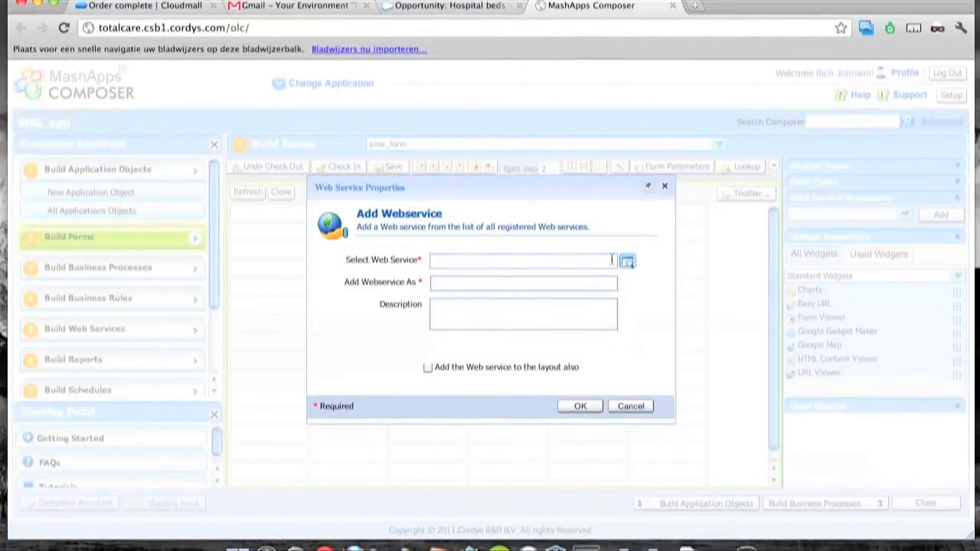
{"action": "left_click", "coordinate": [627, 264]}
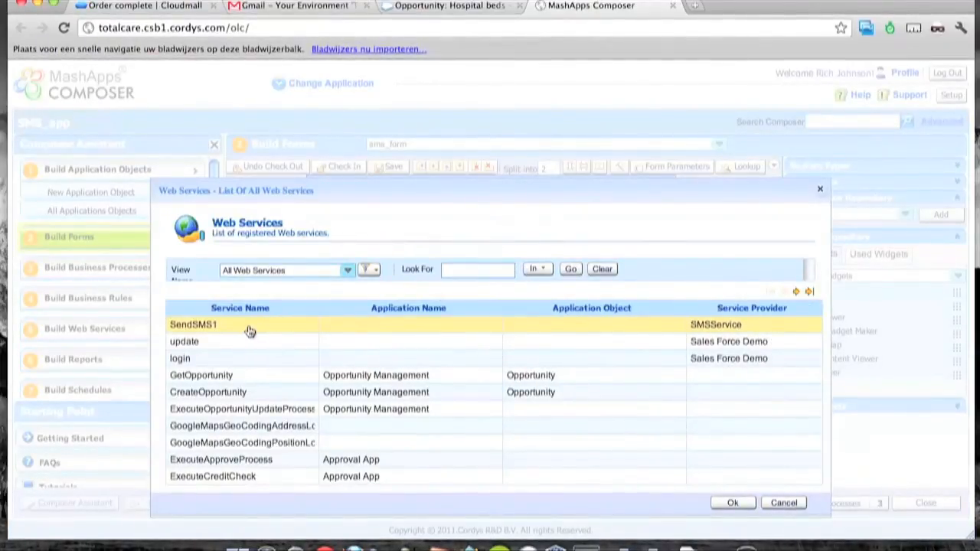
{"action": "left_click", "coordinate": [731, 502]}
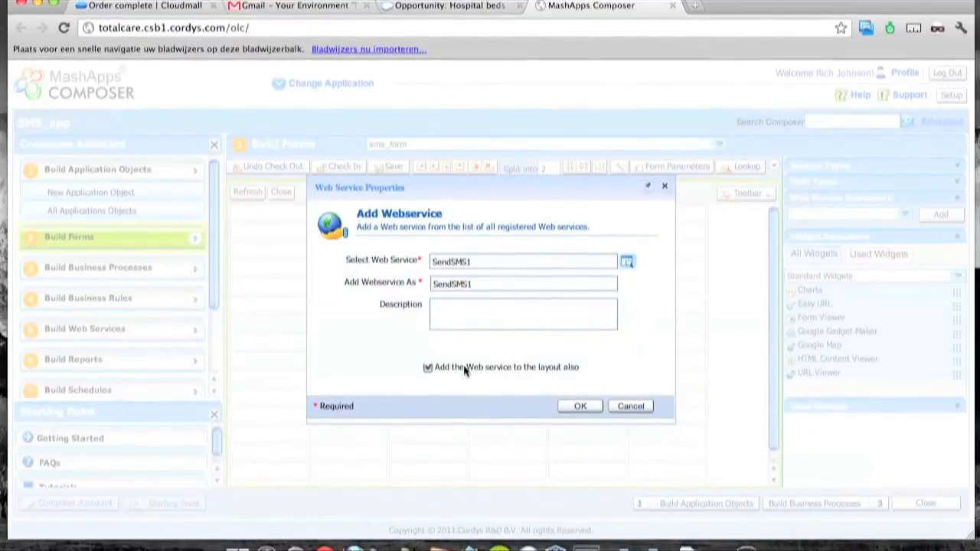
{"action": "left_click", "coordinate": [580, 407]}
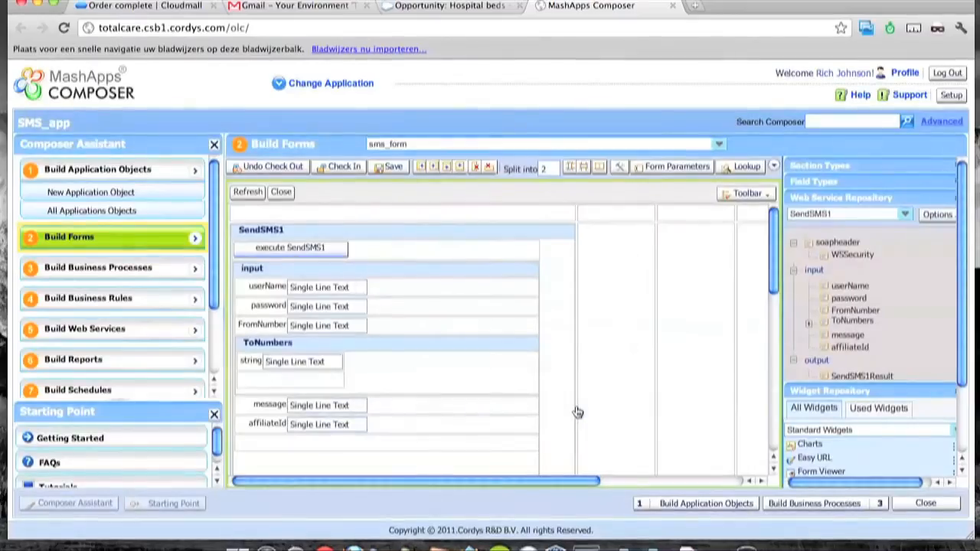
Check in sms_form without a comment.
{"action": "left_click", "coordinate": [338, 168]}
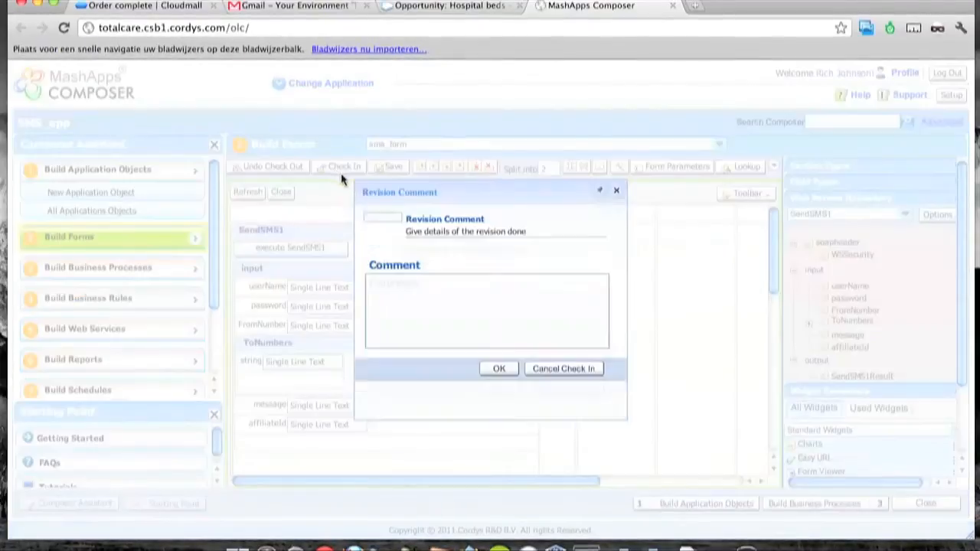
{"action": "left_click", "coordinate": [500, 387]}
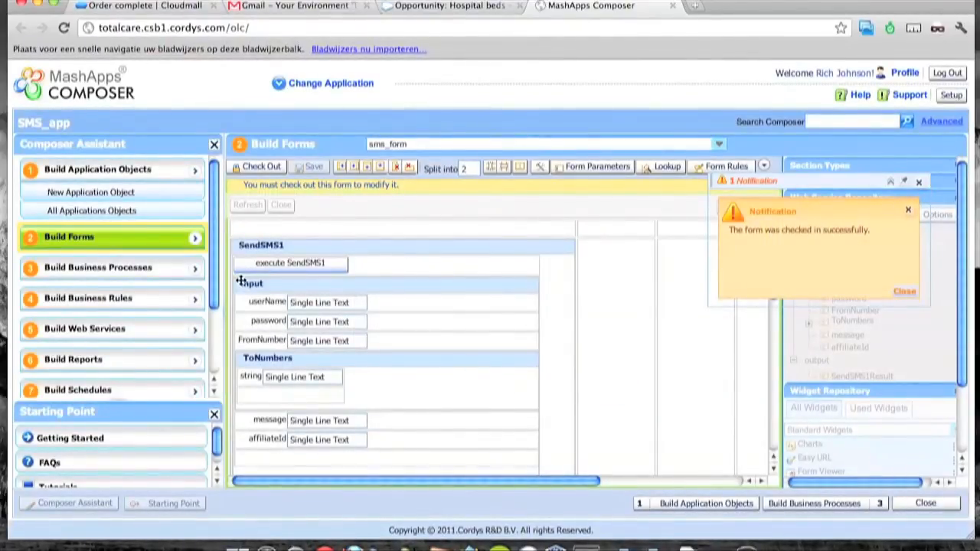
{"action": "left_click", "coordinate": [194, 238]}
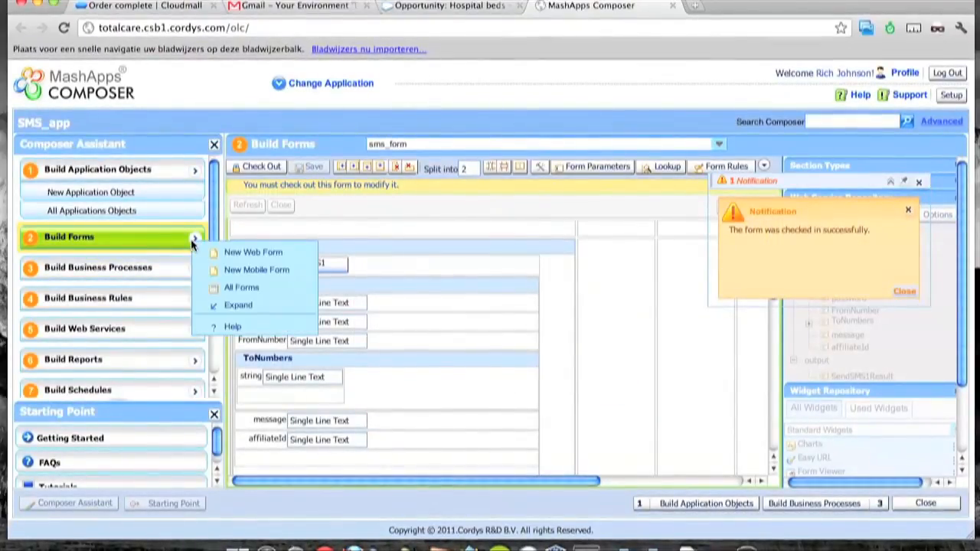
Preview sms_form from All Forms and enter the SMS account username and password.
{"action": "left_click", "coordinate": [230, 286]}
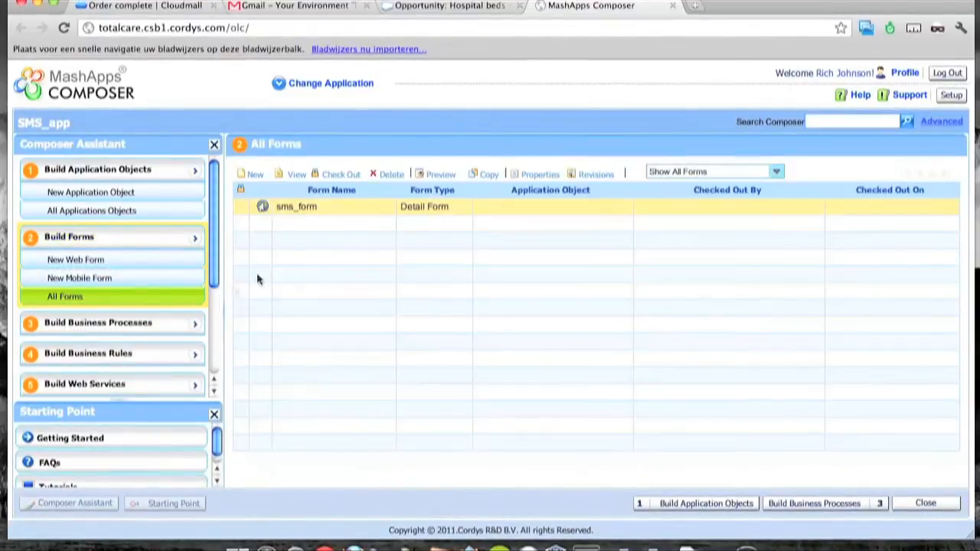
{"action": "left_click", "coordinate": [436, 176]}
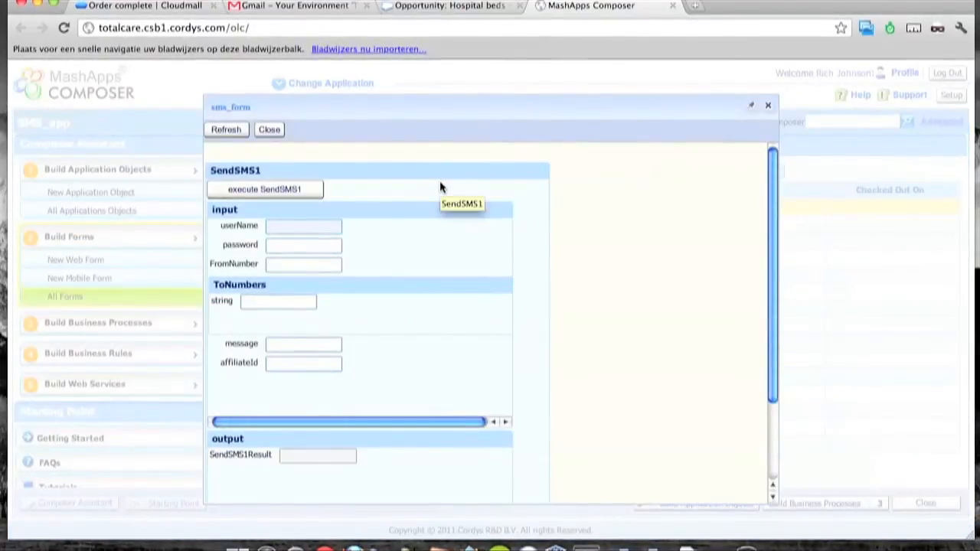
{"action": "key", "text": "Tab"}
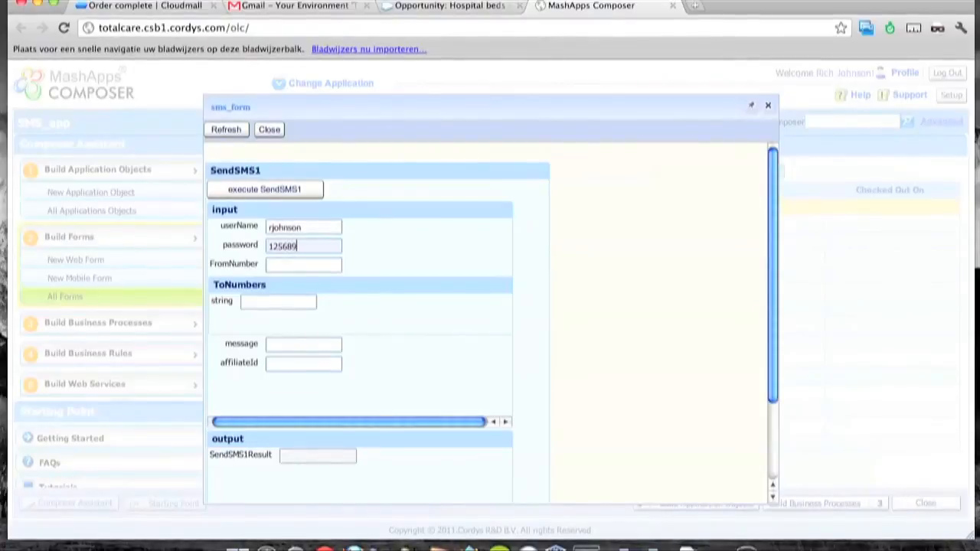
{"action": "key", "text": "Tab"}
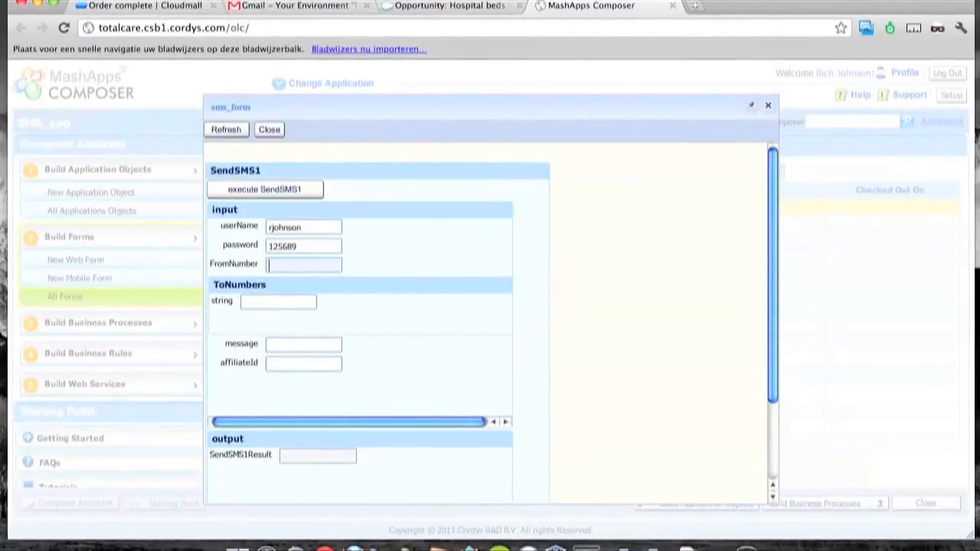
Enter sender and recipient numbers and the message 'Hi, How are you?', then execute SendSMS1.
{"action": "key", "text": "Tab"}
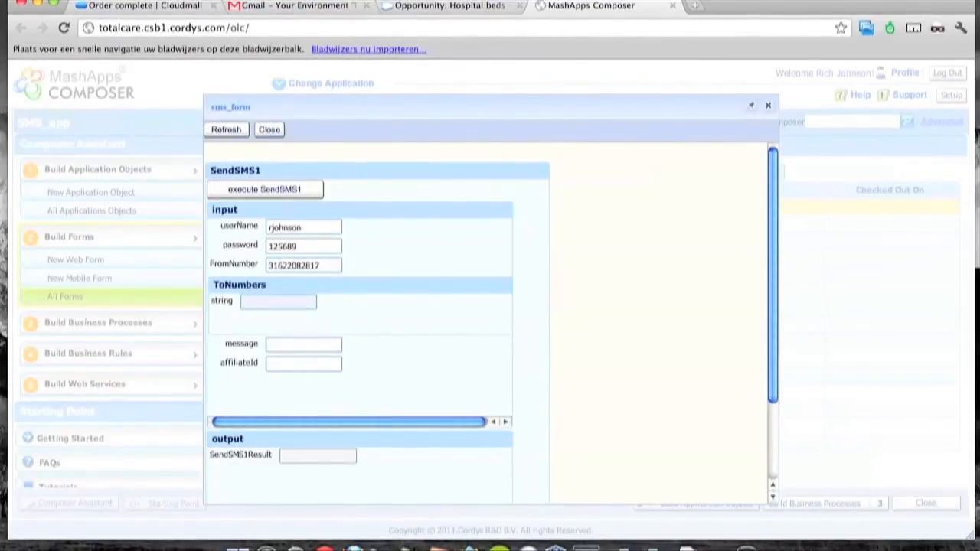
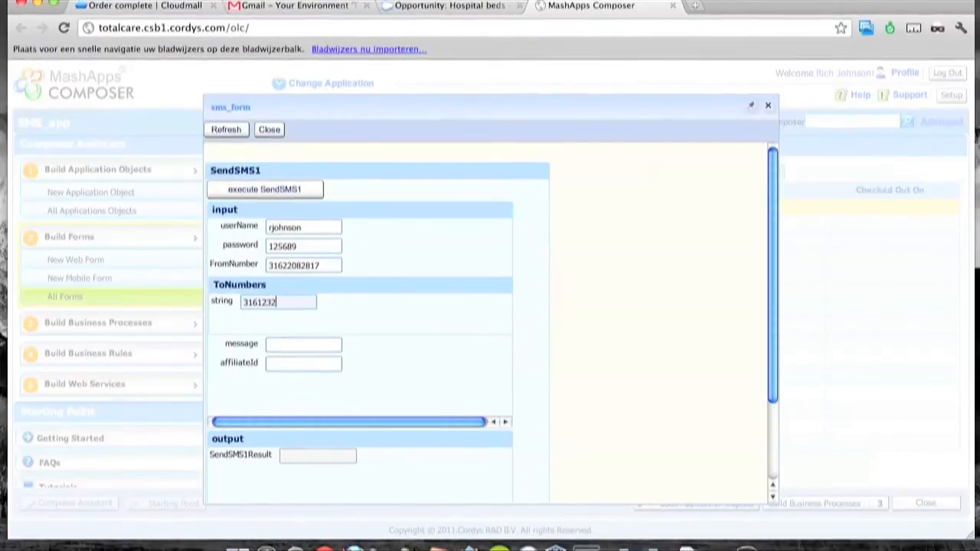
{"action": "key", "text": "Tab"}
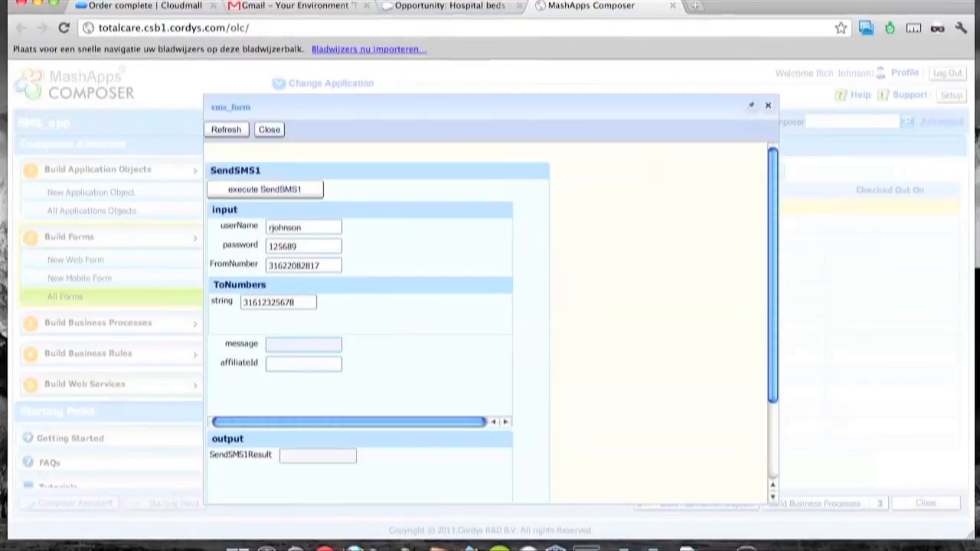
{"action": "type", "text": "i, How are yo"}
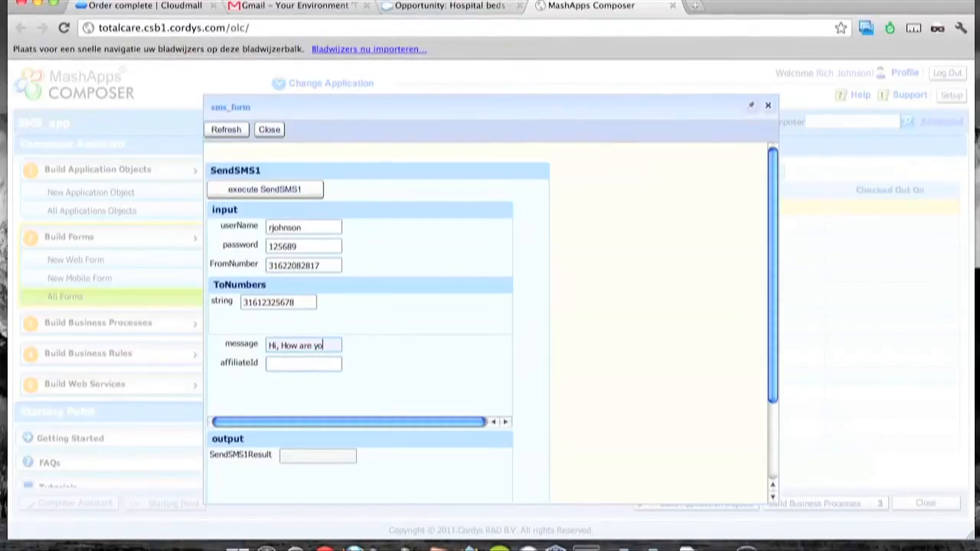
{"action": "type", "text": "u?"}
{"action": "key", "text": "Tab"}
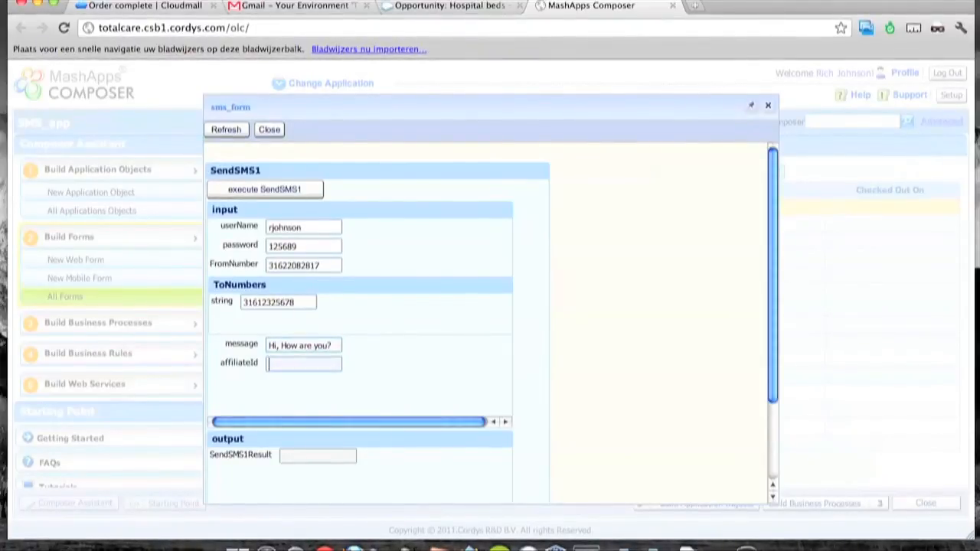
{"action": "left_click", "coordinate": [293, 191]}
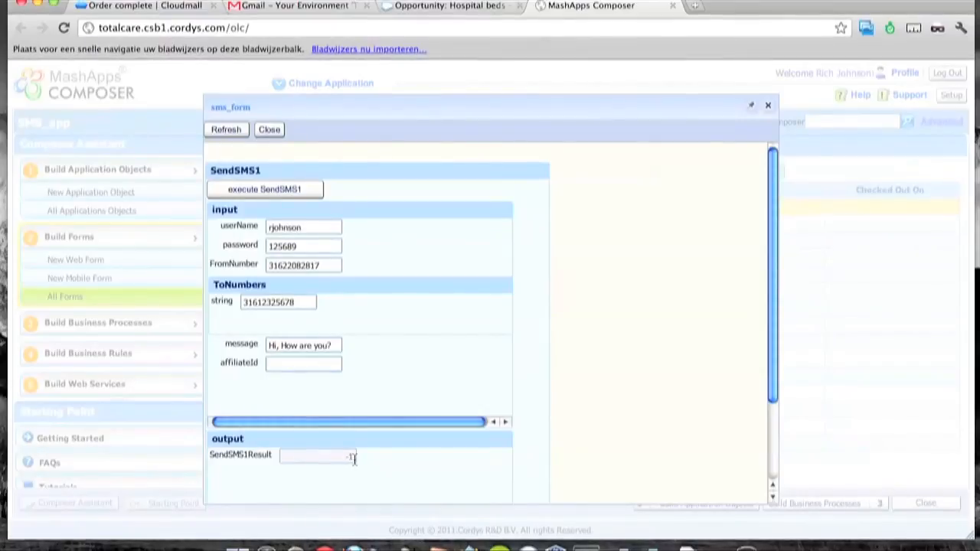
Log out of the customer account on Cloudmall.
{"action": "left_click", "coordinate": [144, 7]}
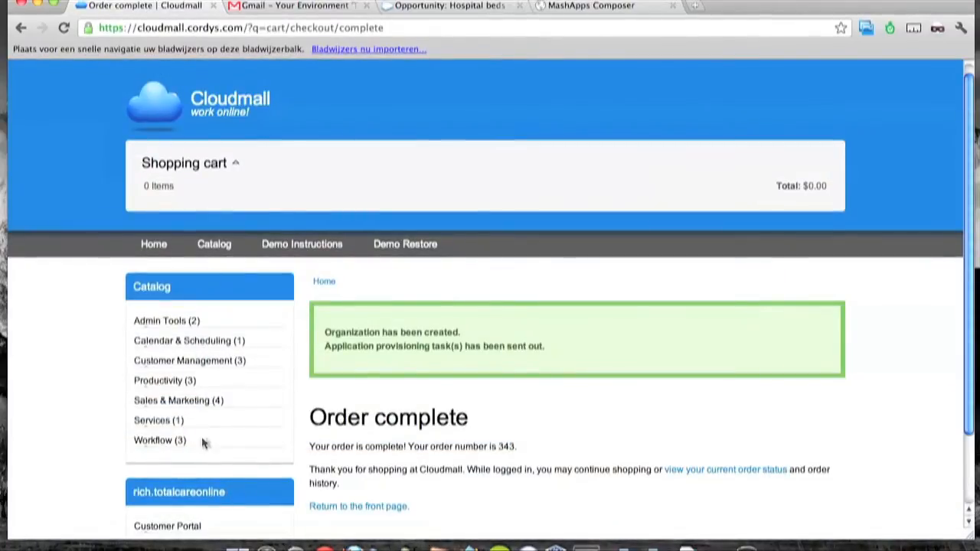
{"action": "scroll", "coordinate": [203, 441], "scroll_direction": "down", "scroll_amount": 2}
{"action": "left_click", "coordinate": [157, 459]}
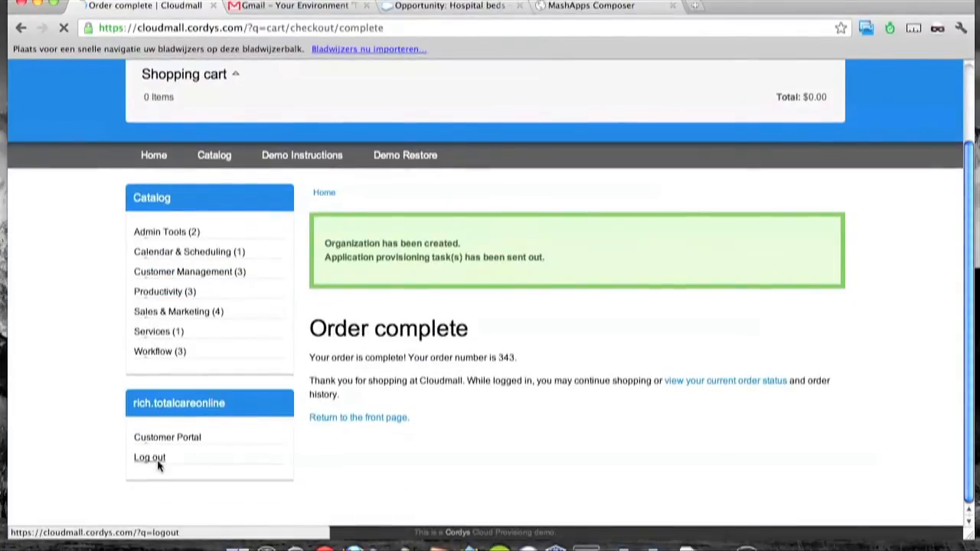
Log in as the shop administrator and open the Store administration page.
{"action": "scroll", "coordinate": [160, 444], "scroll_direction": "down", "scroll_amount": 2}
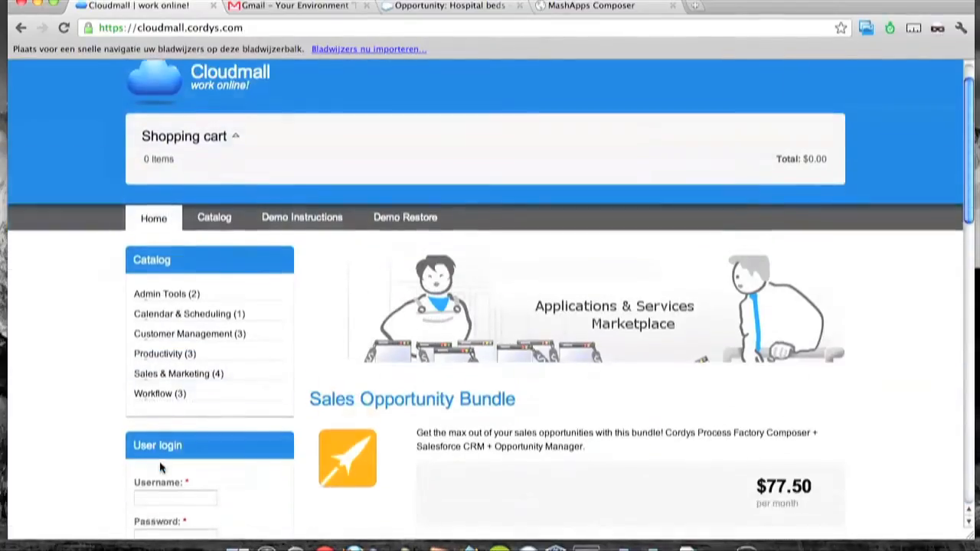
{"action": "left_click", "coordinate": [159, 432]}
{"action": "type", "text": "shopadm"}
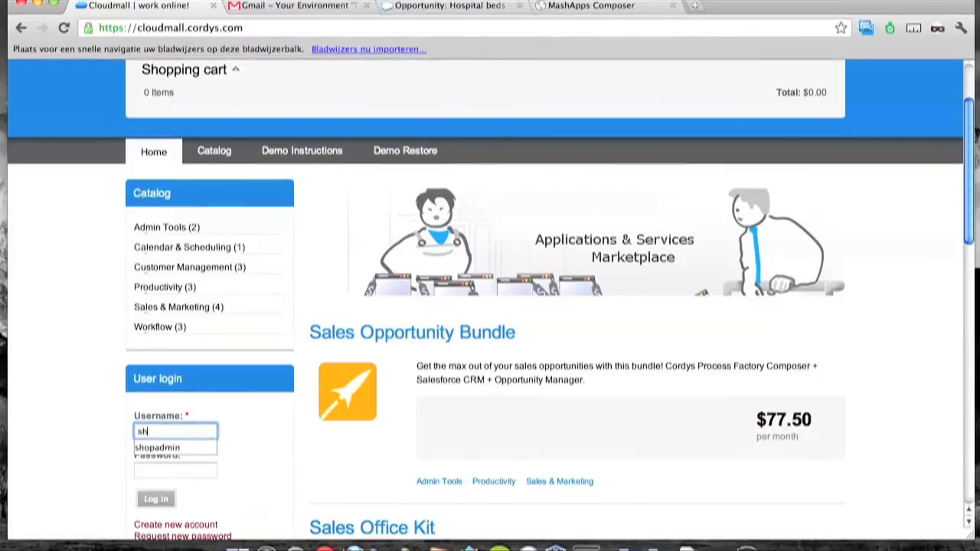
{"action": "type", "text": "in"}
{"action": "key", "text": "Tab"}
{"action": "type", "text": "•••••••"}
{"action": "key", "text": "Return"}
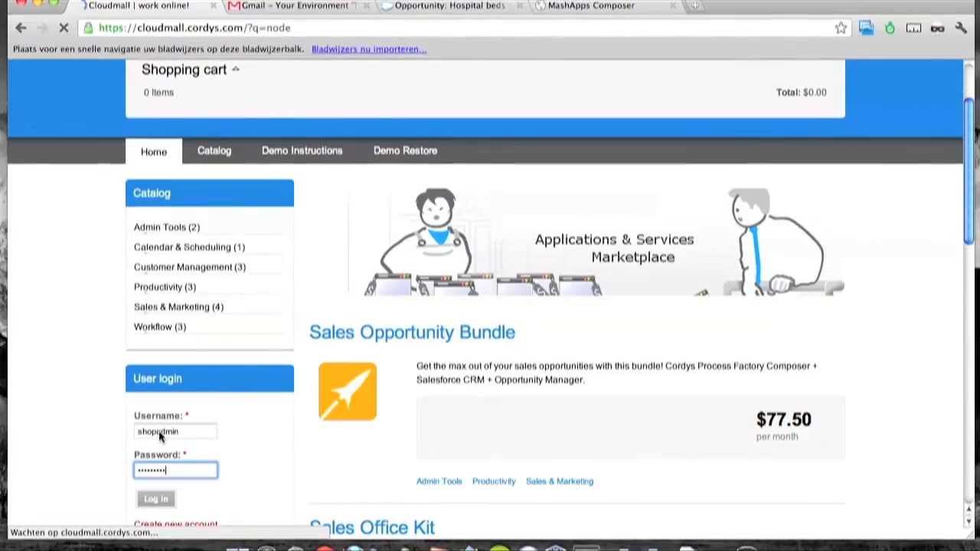
{"action": "scroll", "coordinate": [170, 418], "scroll_direction": "down", "scroll_amount": 4}
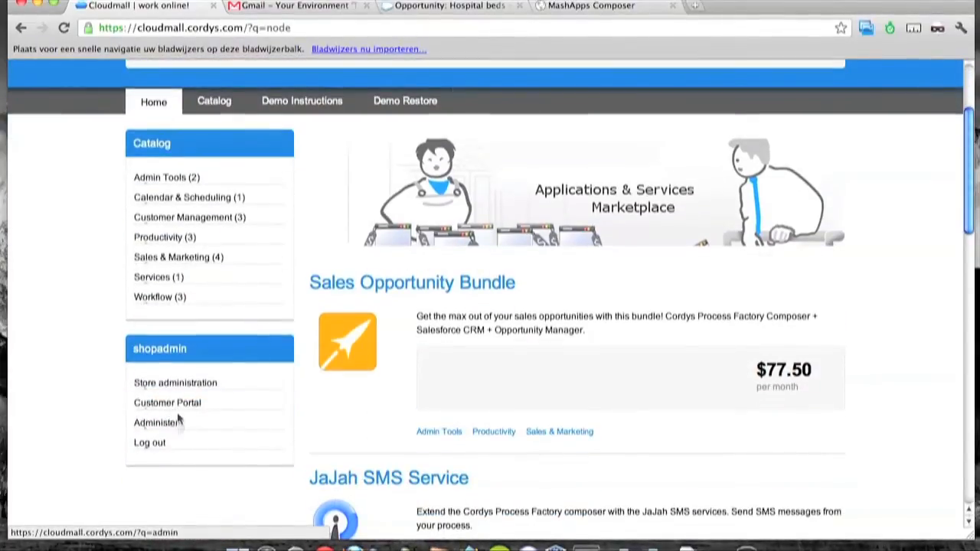
{"action": "left_click", "coordinate": [207, 383]}
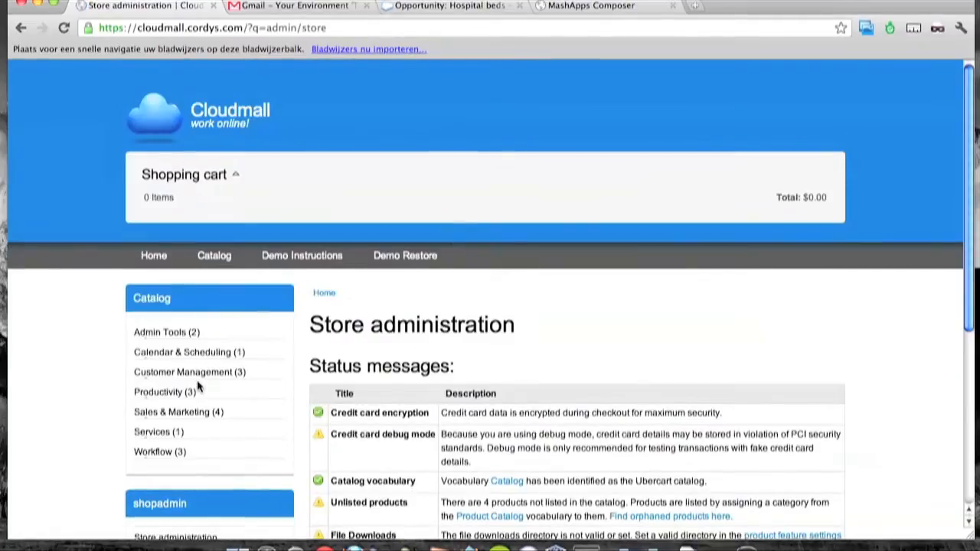
{"action": "scroll", "coordinate": [201, 387], "scroll_direction": "down", "scroll_amount": 4}
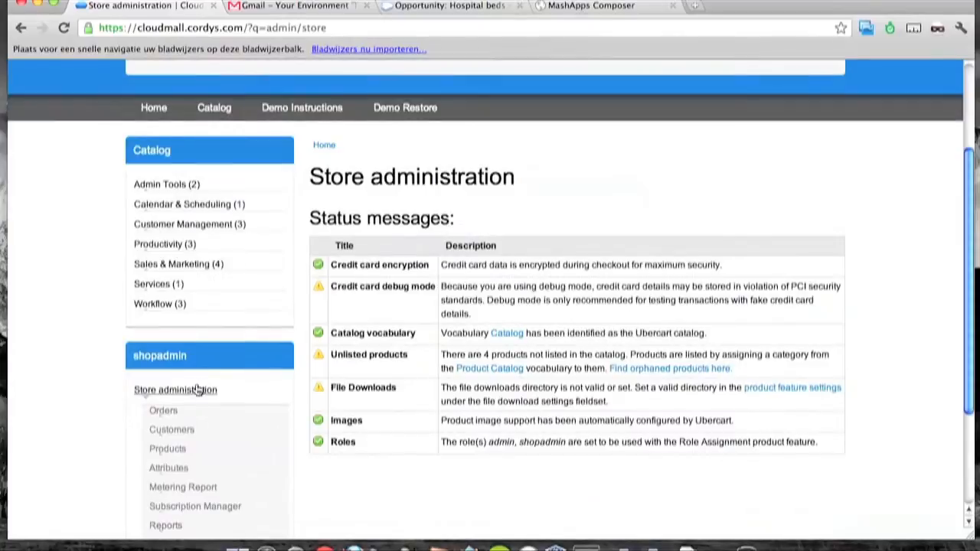
Open Cloudmall's Metering Report and run its search to refresh the usage figures.
{"action": "left_click", "coordinate": [186, 487]}
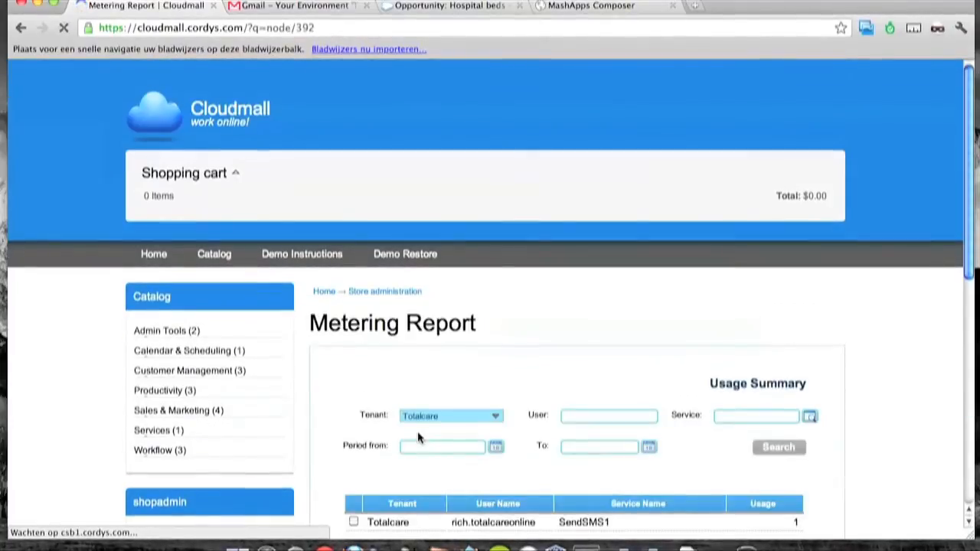
{"action": "scroll", "coordinate": [418, 437], "scroll_direction": "down", "scroll_amount": 2}
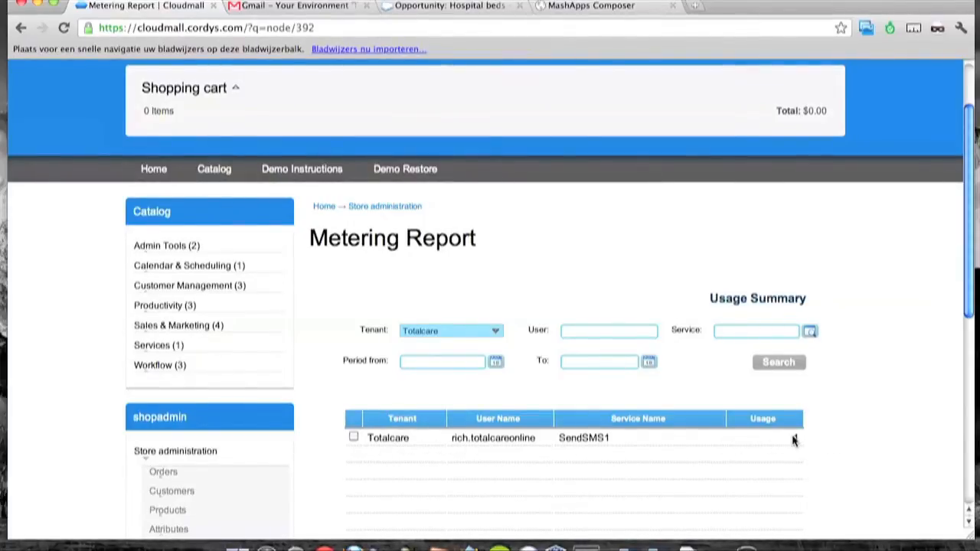
{"action": "left_click", "coordinate": [570, 12]}
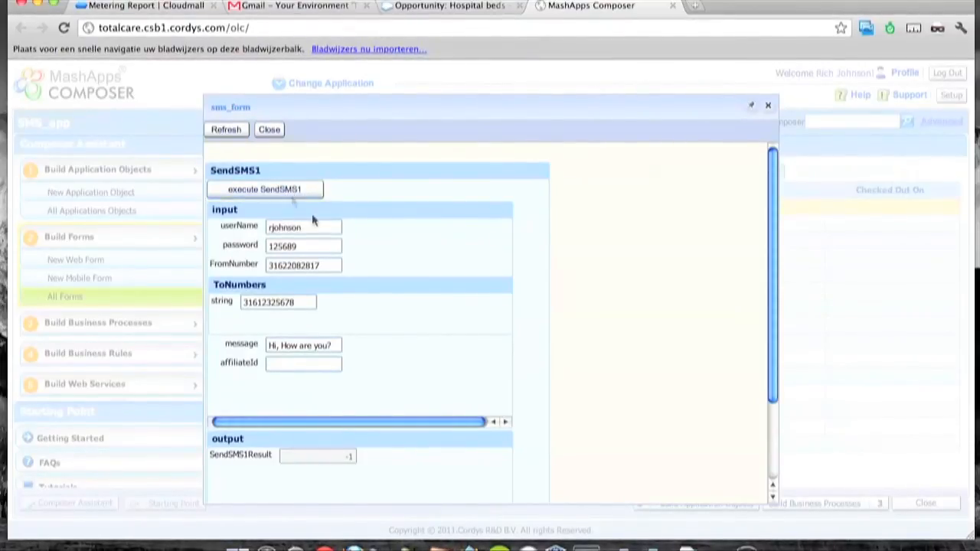
{"action": "left_click", "coordinate": [138, 6]}
{"action": "left_click", "coordinate": [767, 364]}
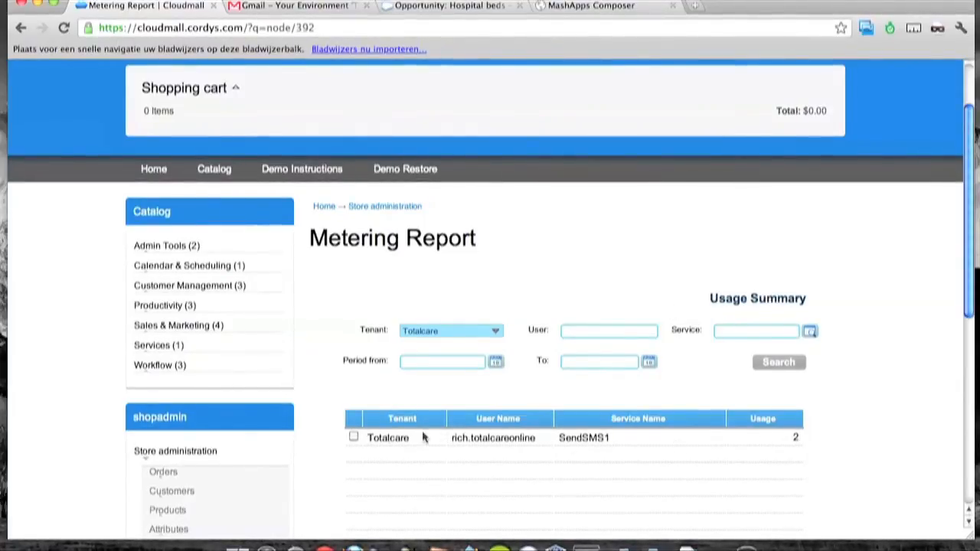
View details of Totalcare's SendSMS1 usage, two calls on Dec 8, 2011, then return to the summary.
{"action": "left_click", "coordinate": [354, 436]}
{"action": "scroll", "coordinate": [355, 437], "scroll_direction": "down", "scroll_amount": 5}
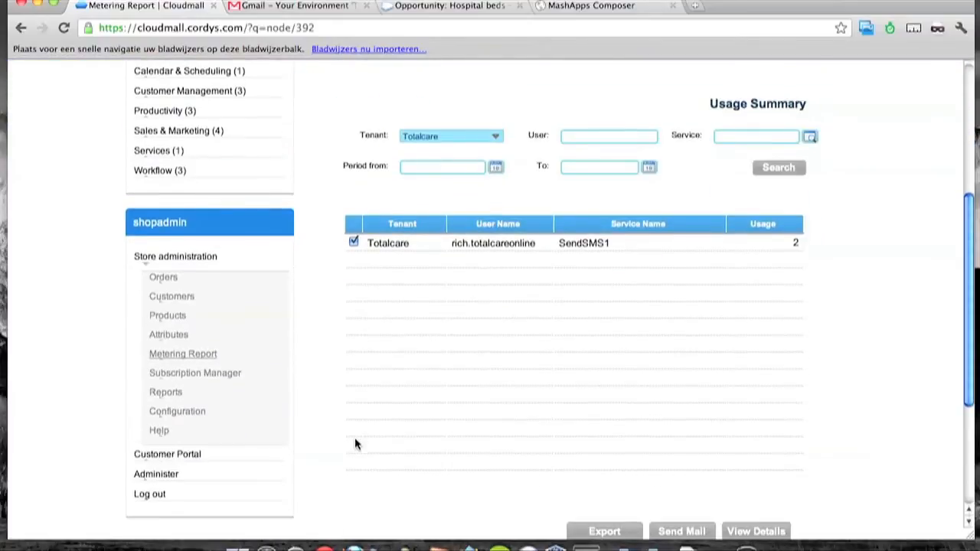
{"action": "scroll", "coordinate": [355, 437], "scroll_direction": "down", "scroll_amount": 1}
{"action": "left_click", "coordinate": [766, 495]}
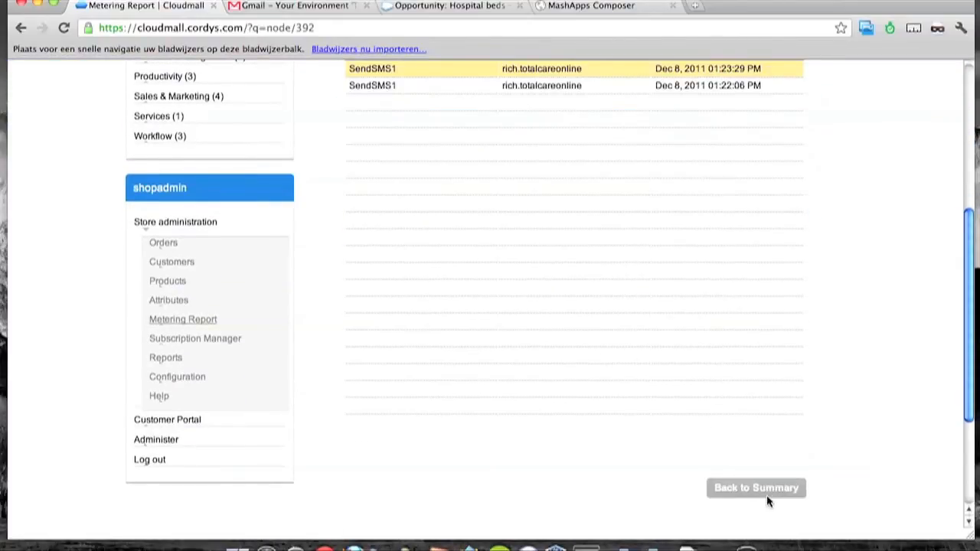
{"action": "scroll", "coordinate": [648, 408], "scroll_direction": "up", "scroll_amount": 4}
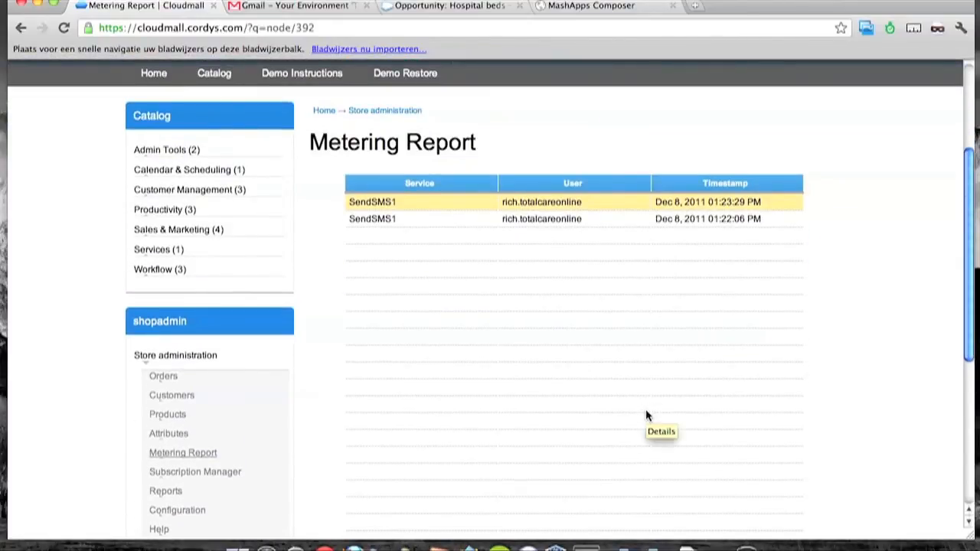
{"action": "scroll", "coordinate": [645, 413], "scroll_direction": "up", "scroll_amount": 2}
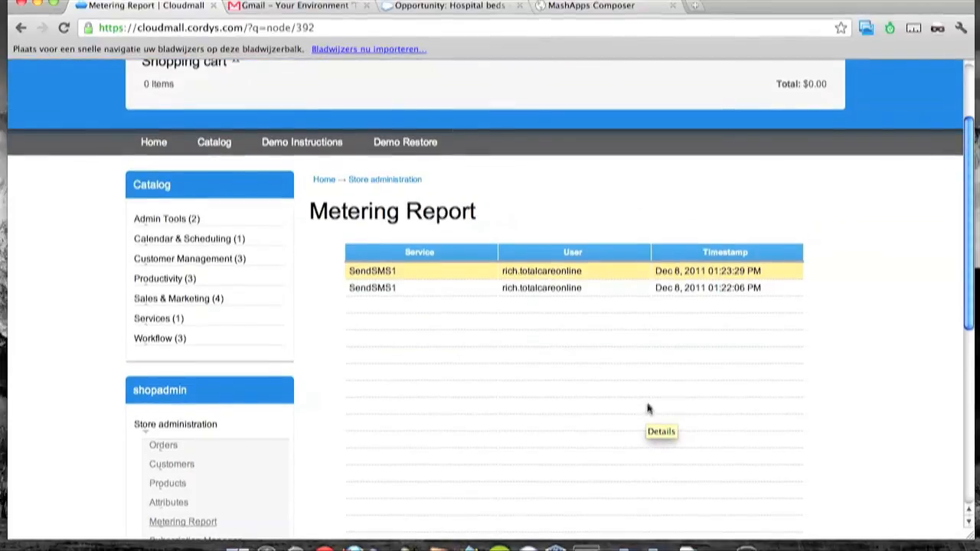
{"action": "scroll", "coordinate": [498, 363], "scroll_direction": "down", "scroll_amount": 2}
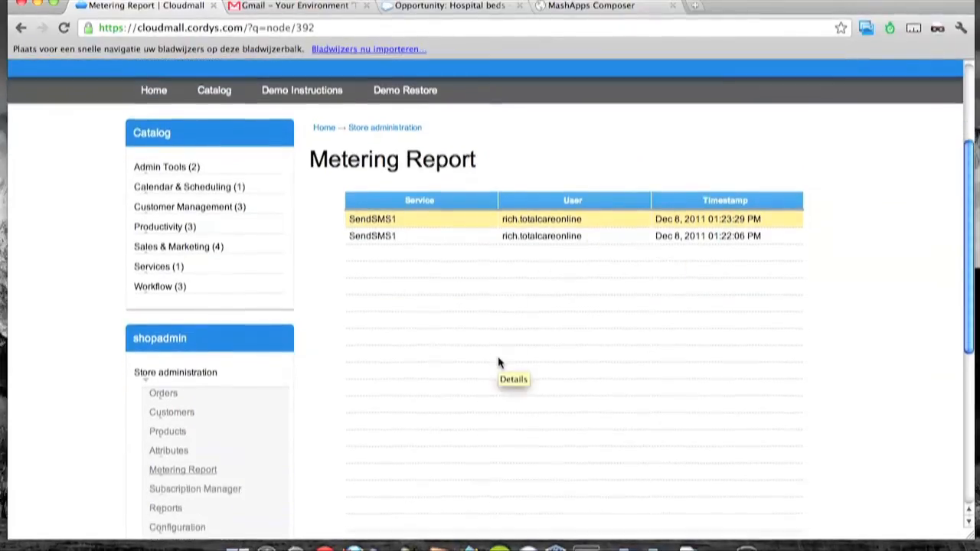
{"action": "scroll", "coordinate": [499, 363], "scroll_direction": "down", "scroll_amount": 6}
{"action": "left_click", "coordinate": [736, 455]}
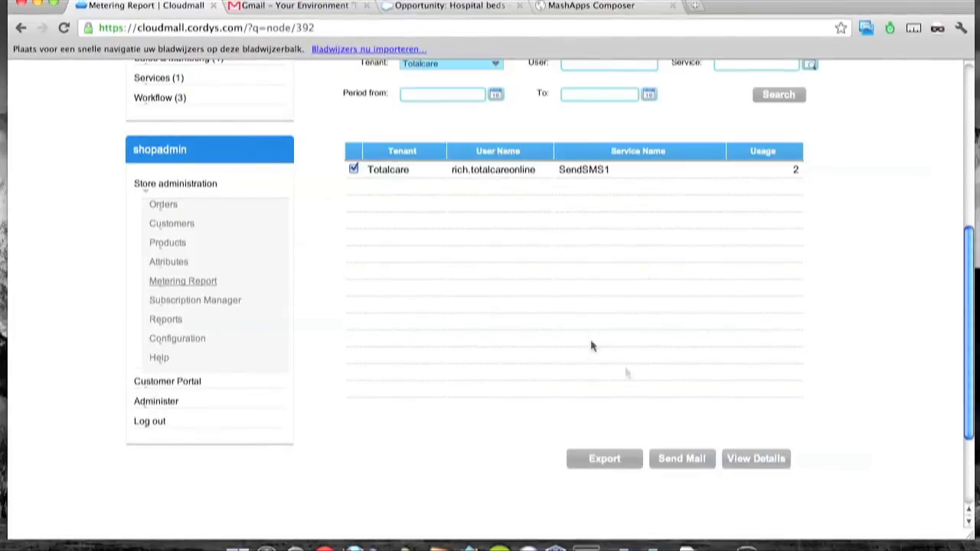